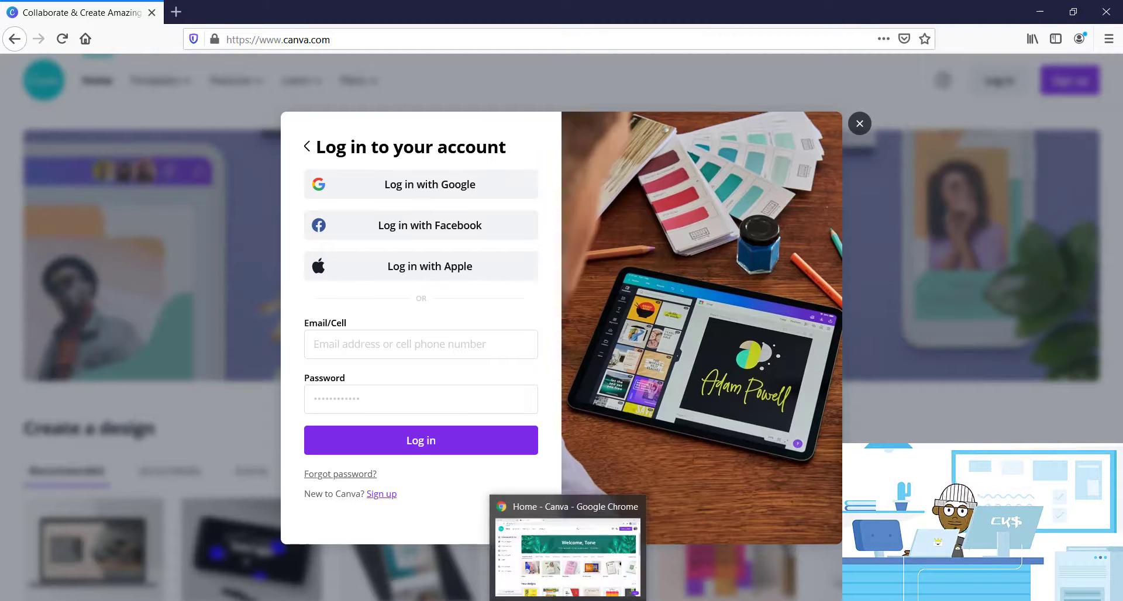
- Switch to the Chrome window with the Canva home page and look over the Templates, Features, Learn and Pricing categories
left_click(564, 513)
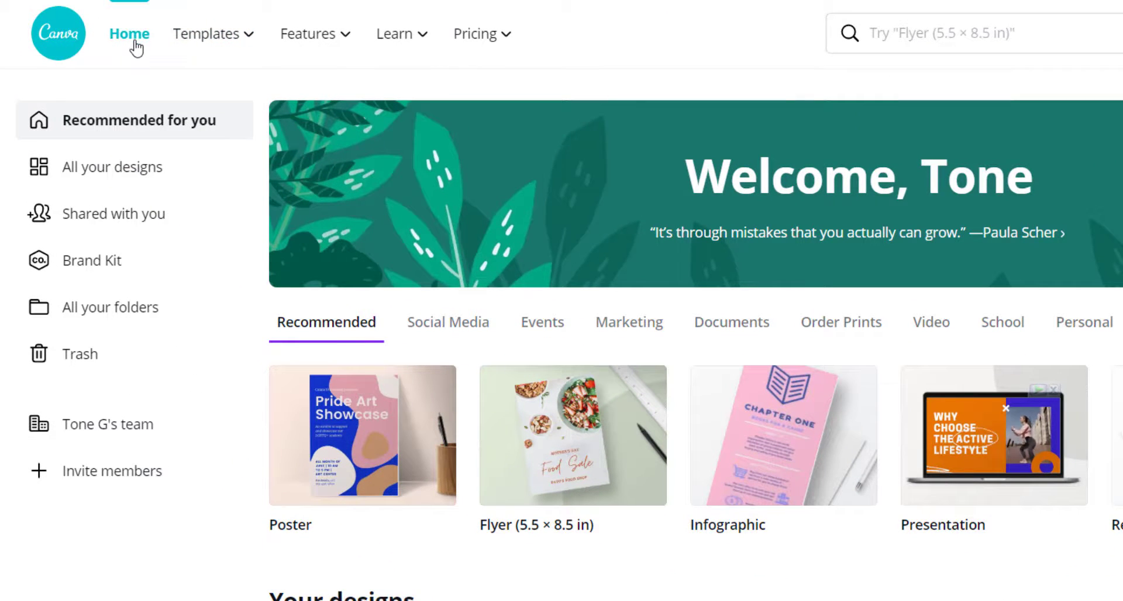
mouse_move(209, 46)
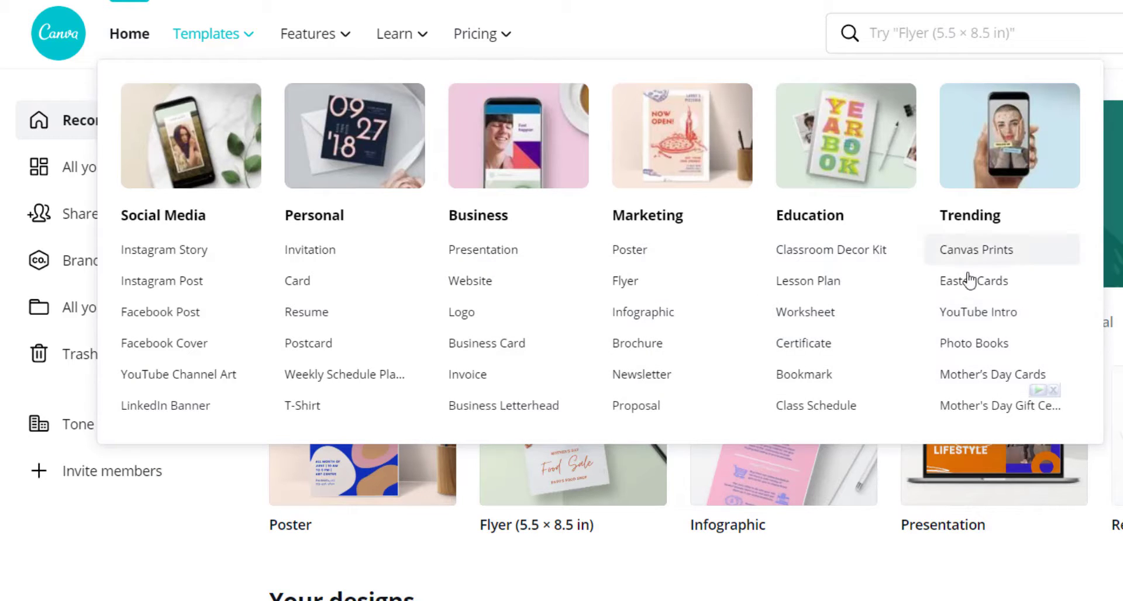
mouse_move(341, 41)
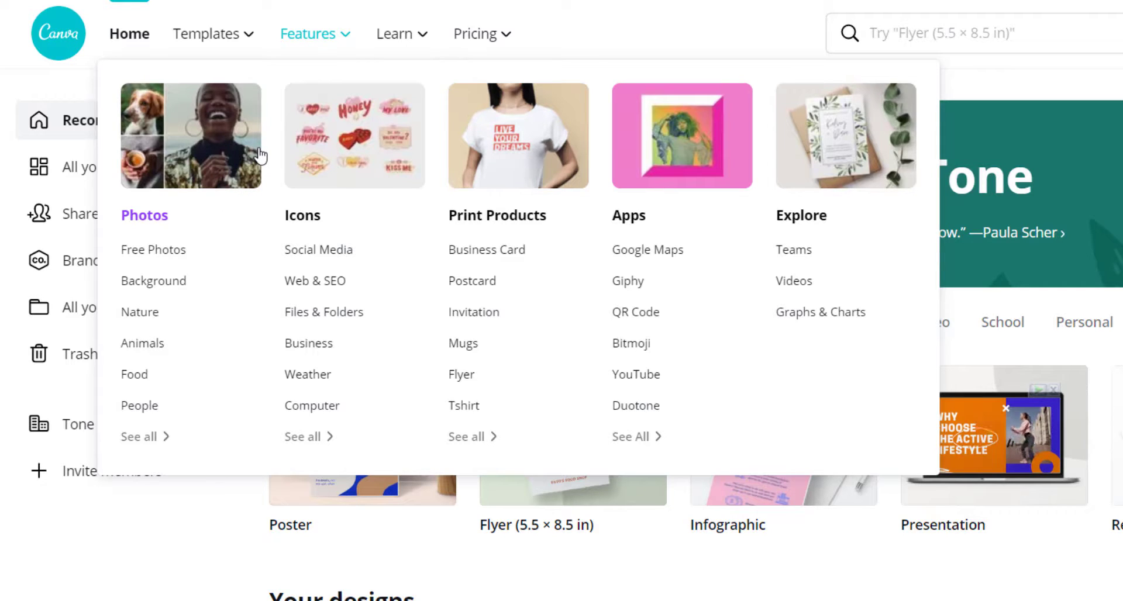
mouse_move(417, 40)
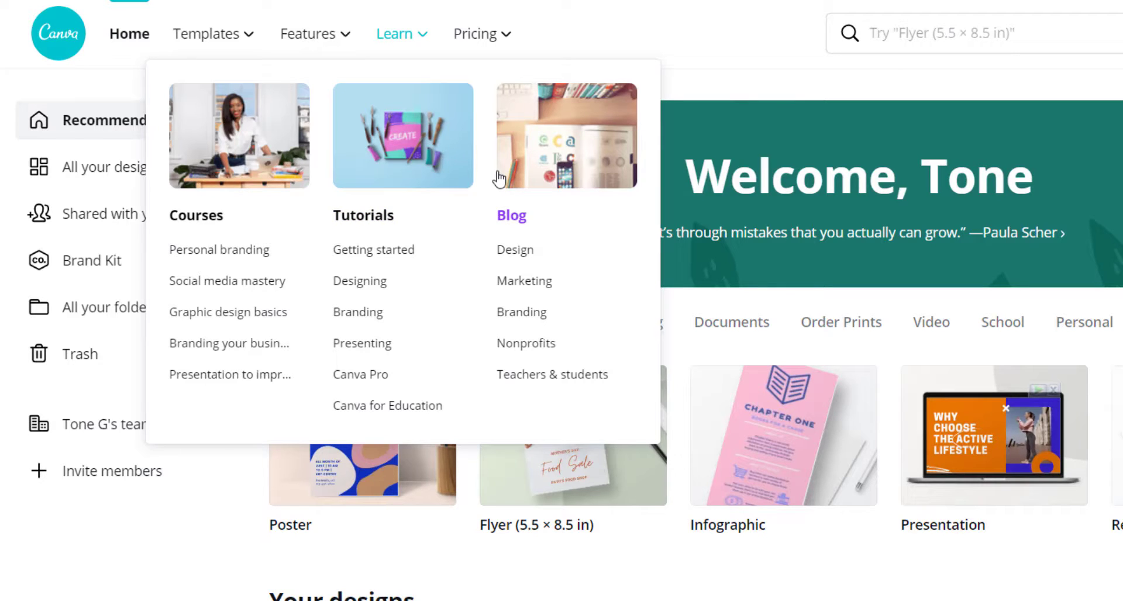
mouse_move(475, 27)
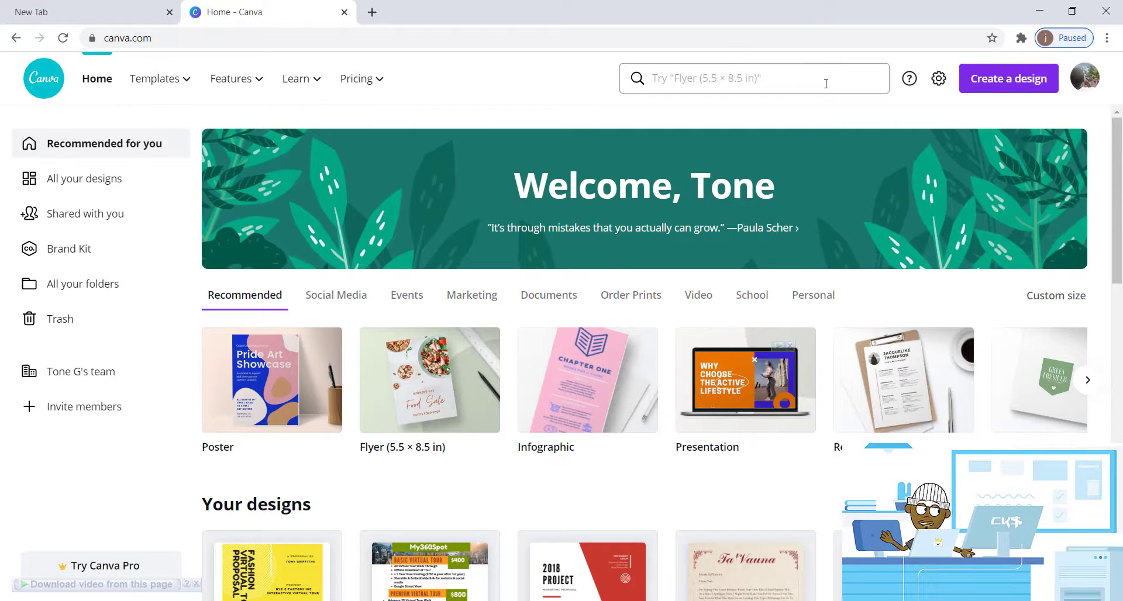
- View the suggested design types for creating a new design, and close the list without choosing one
left_click(1024, 86)
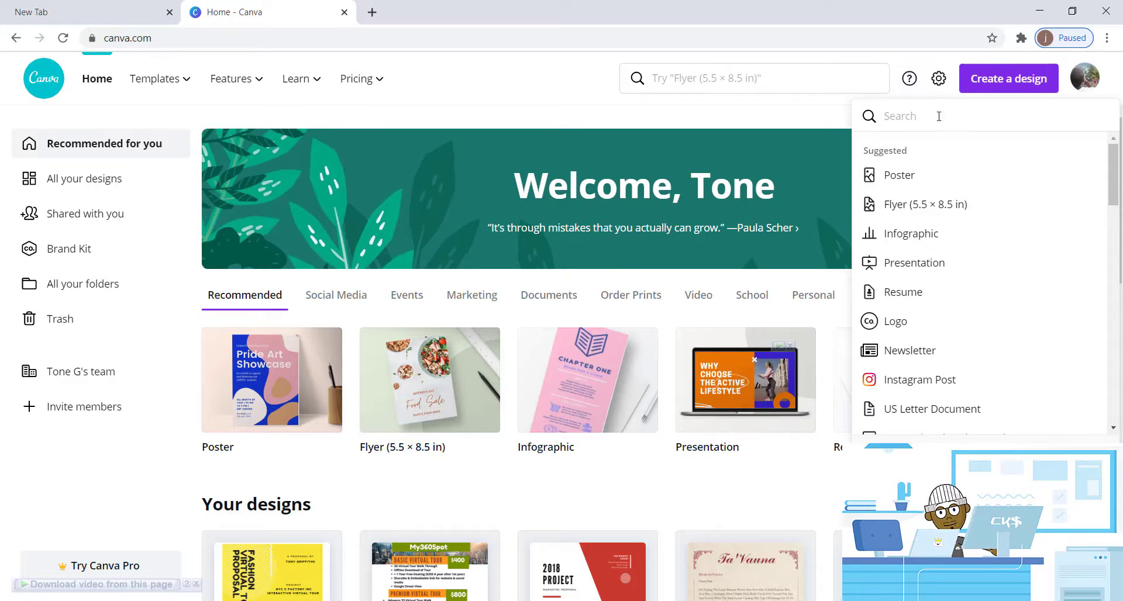
left_click(731, 110)
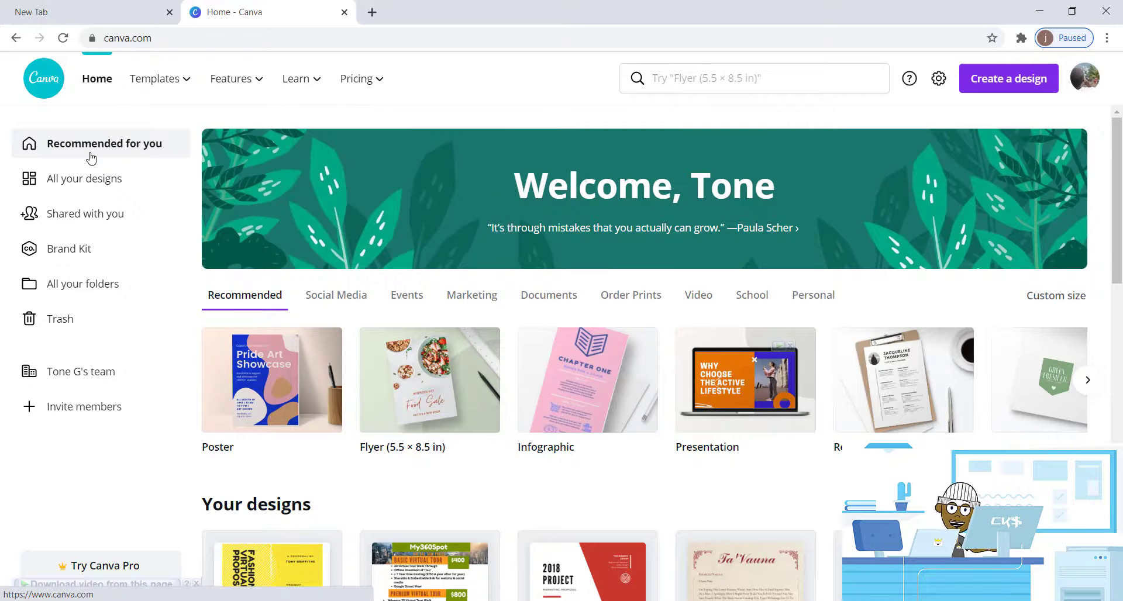
scroll(97, 172, "down", 10)
- Open the overview of all your designs and look through the saved designs
left_click(101, 186)
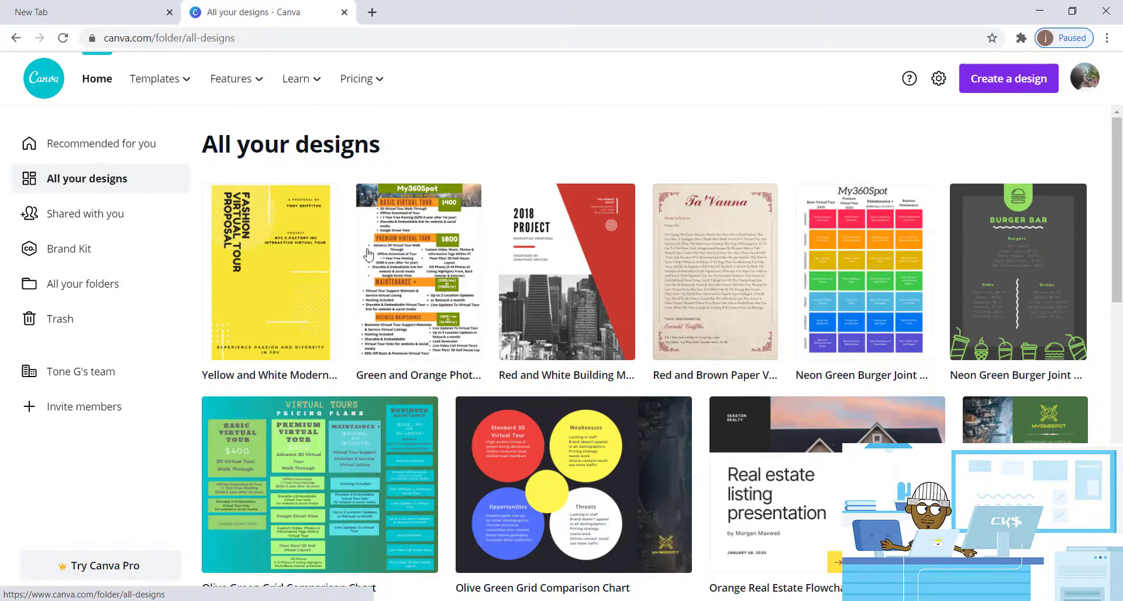
scroll(368, 256, "down", 5)
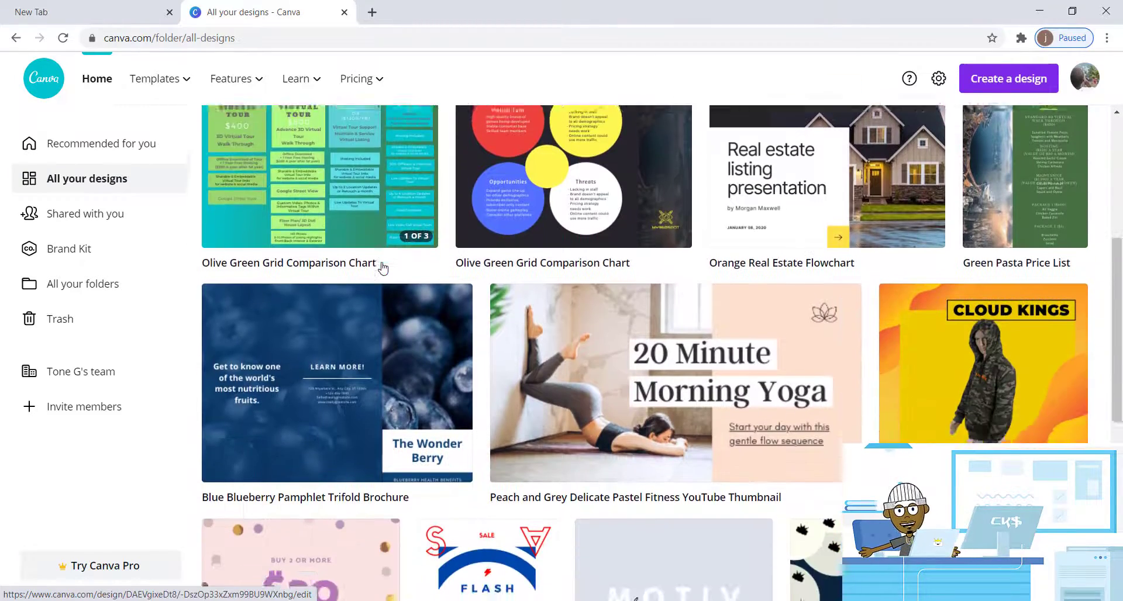
scroll(382, 268, "down", 3)
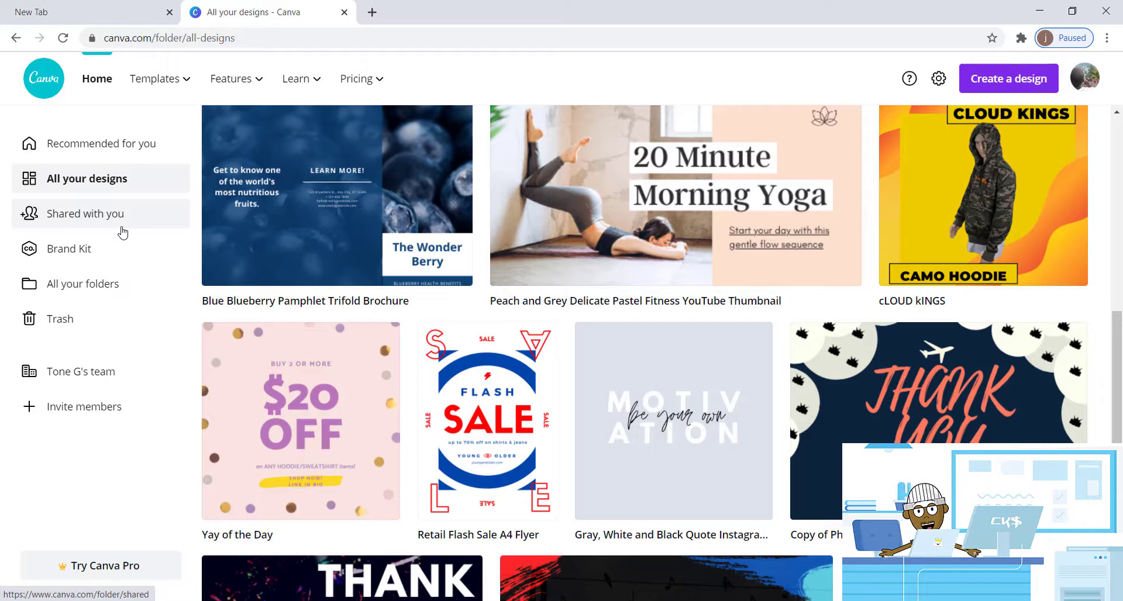
- Check the designs shared with you and look over the Brand Kit's logos, colors and fonts
left_click(122, 233)
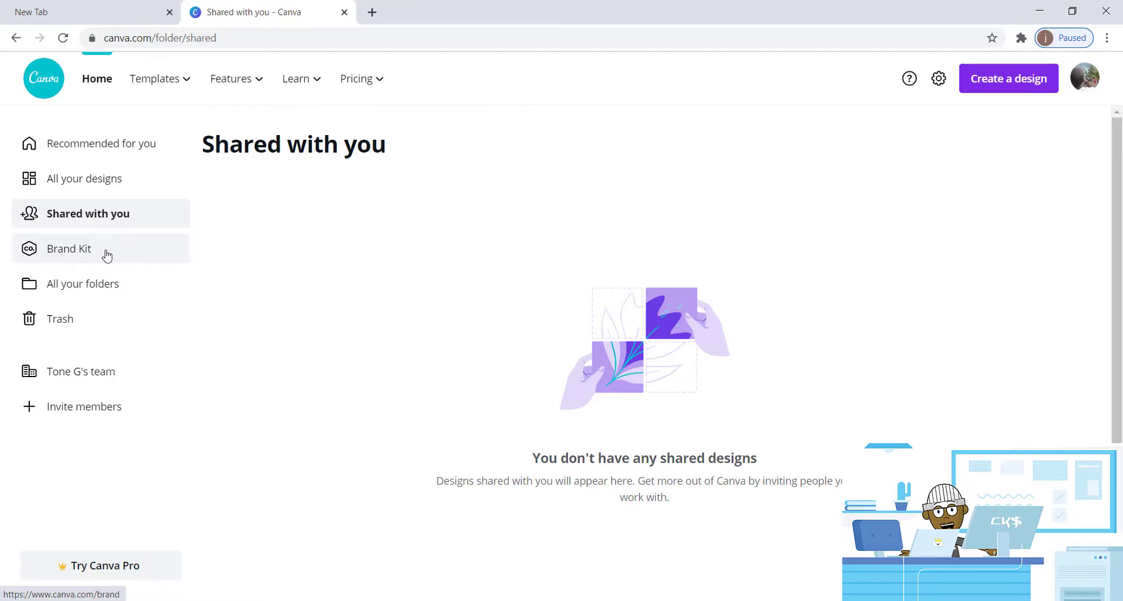
left_click(106, 256)
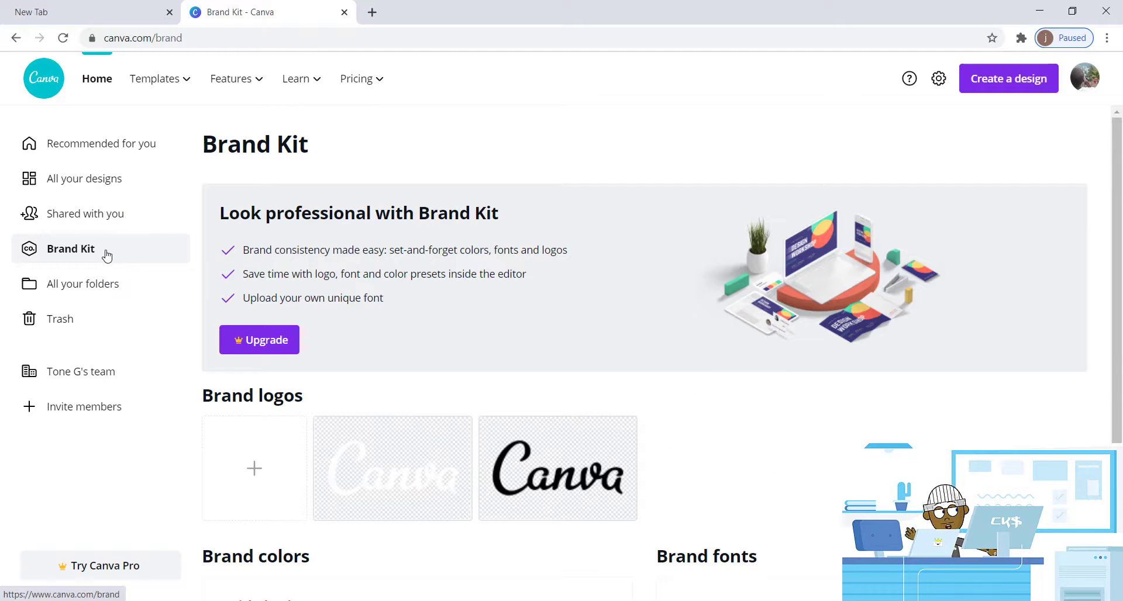
scroll(355, 269, "down", 2)
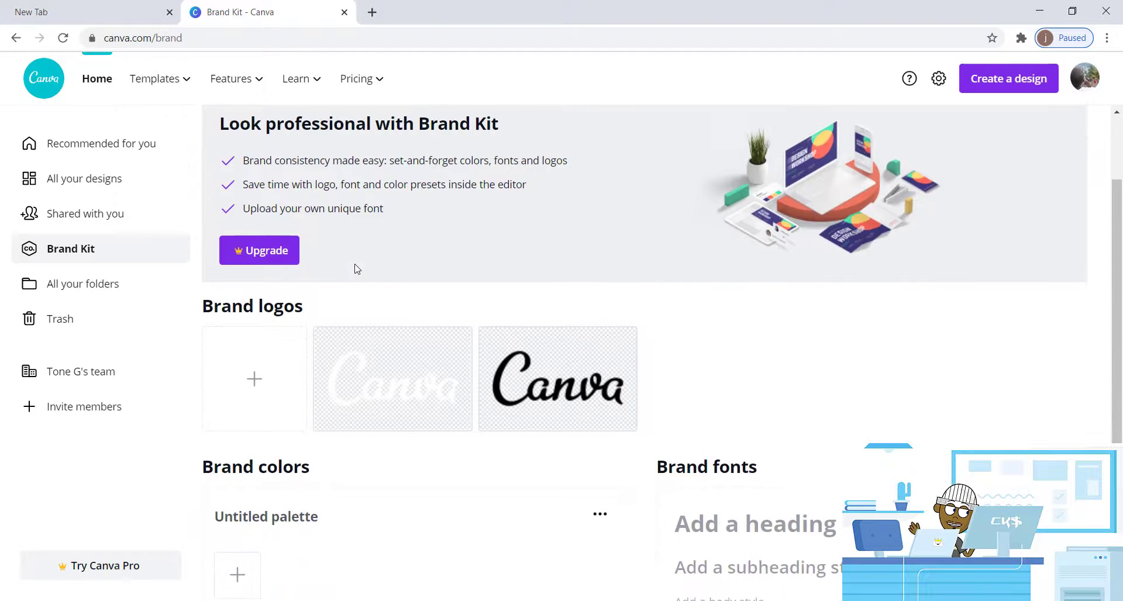
scroll(355, 268, "down", 1)
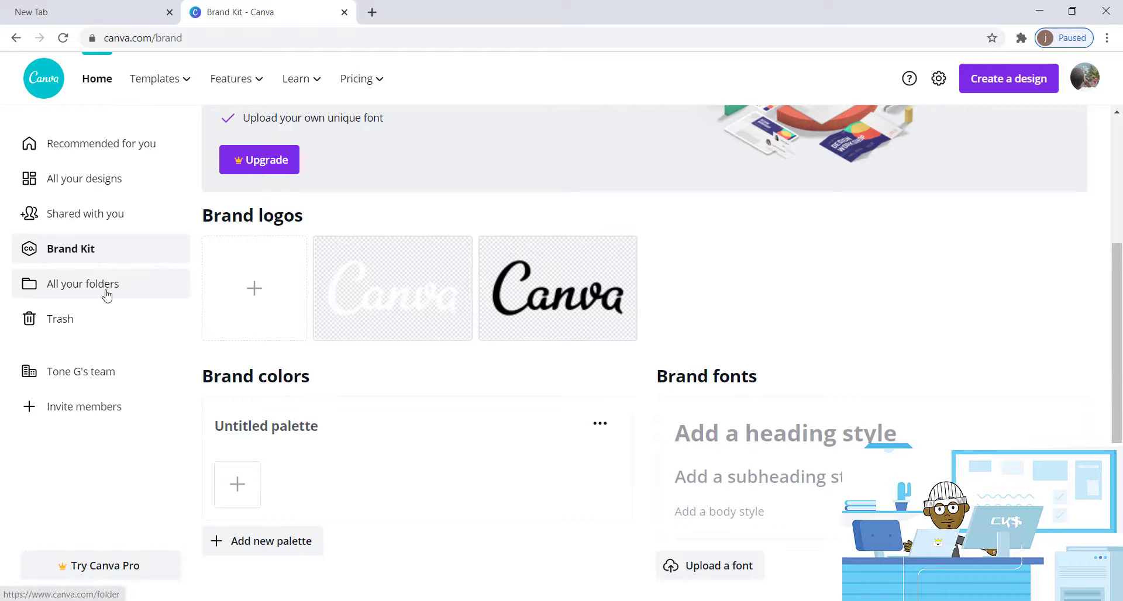
- Check the folders overview and the trash, and return to the recommended designs on the home page
left_click(130, 285)
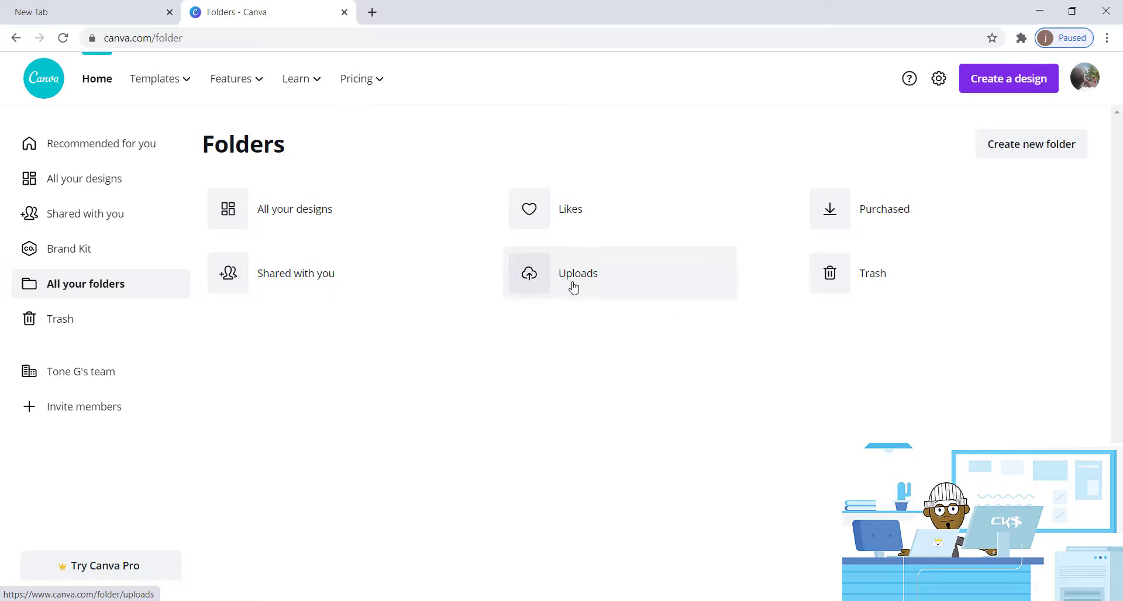
left_click(90, 316)
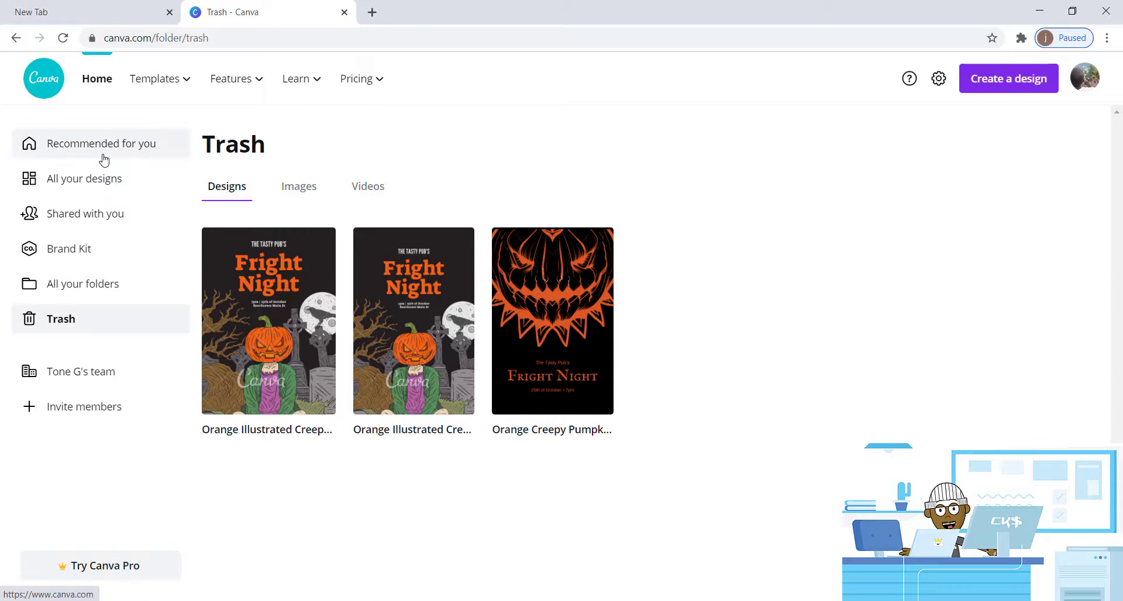
left_click(104, 157)
scroll(377, 236, "down", 1)
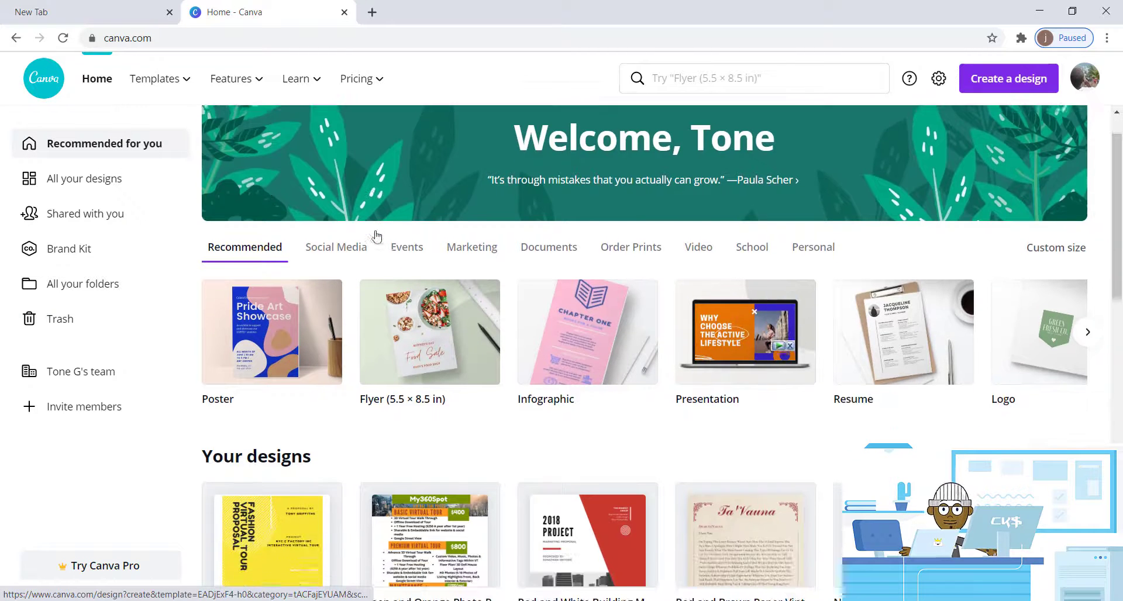
scroll(489, 226, "down", 2)
scroll(488, 227, "up", 3)
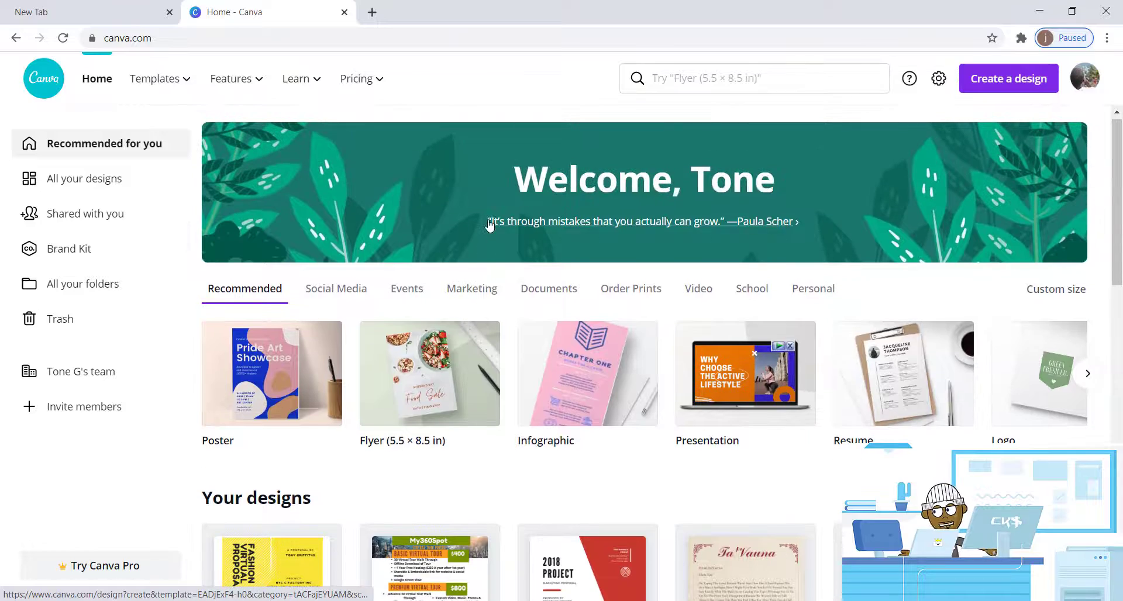
- Search for "youtube" and open the YouTube Thumbnail templates from the suggestions
left_click(696, 88)
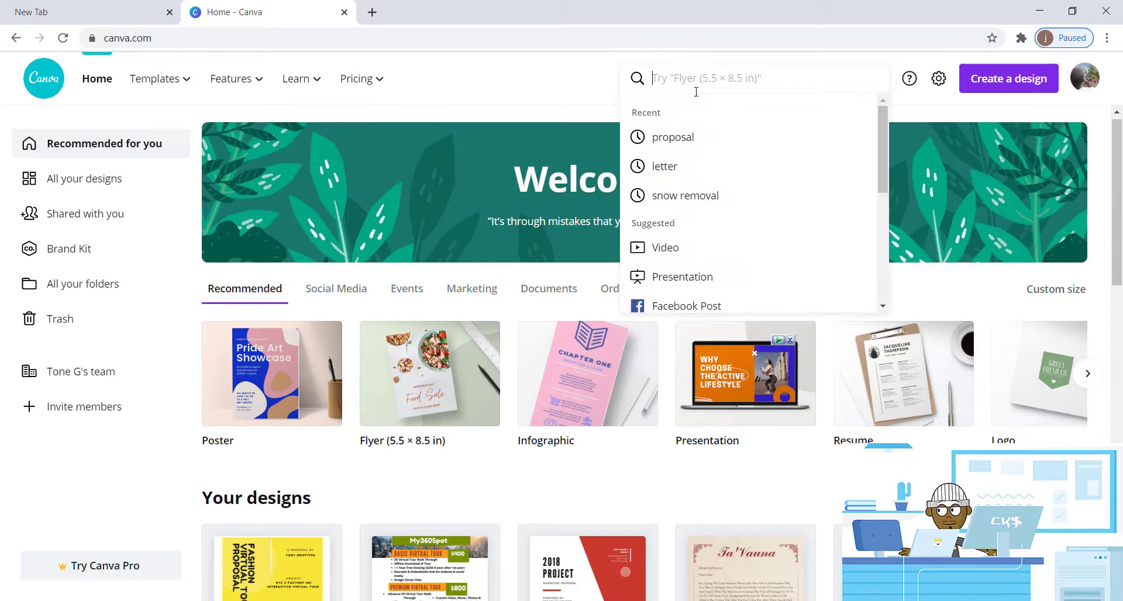
type("youtube")
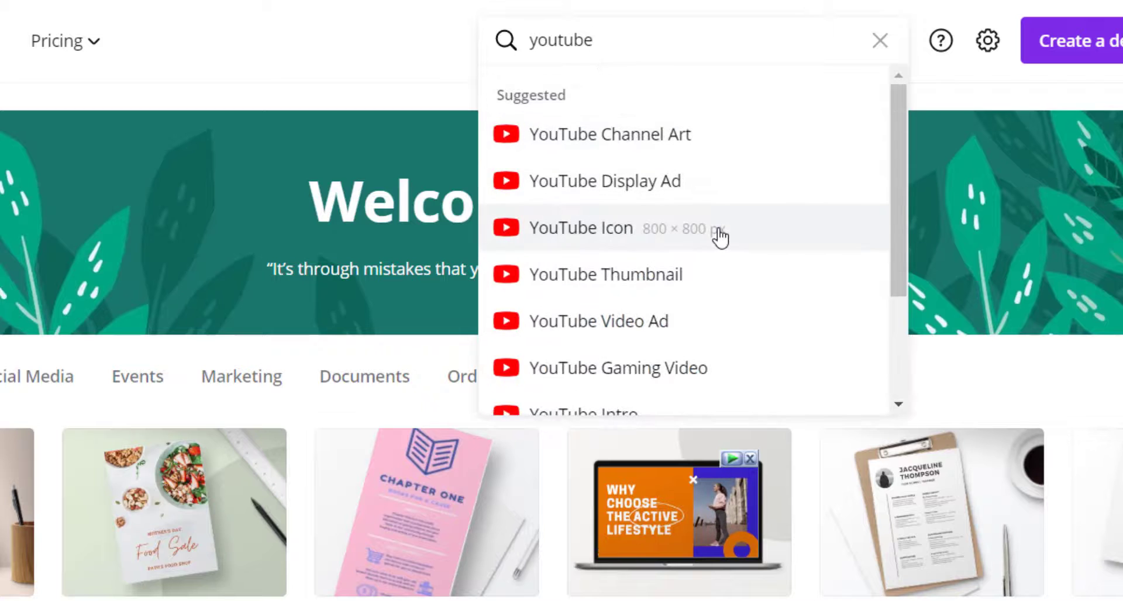
scroll(720, 237, "down", 1)
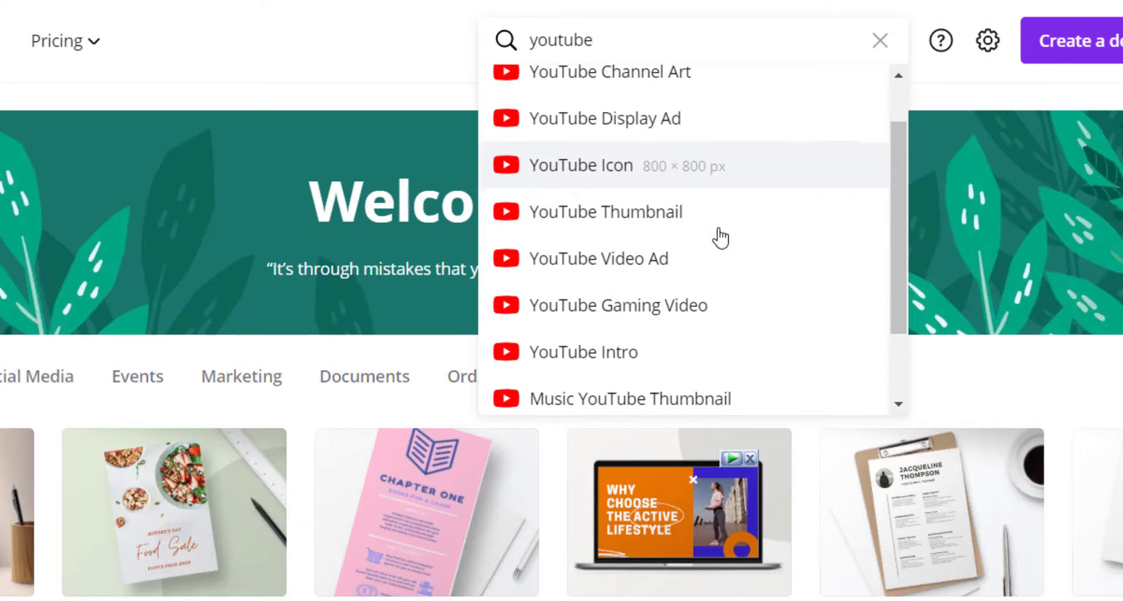
scroll(629, 220, "up", 1)
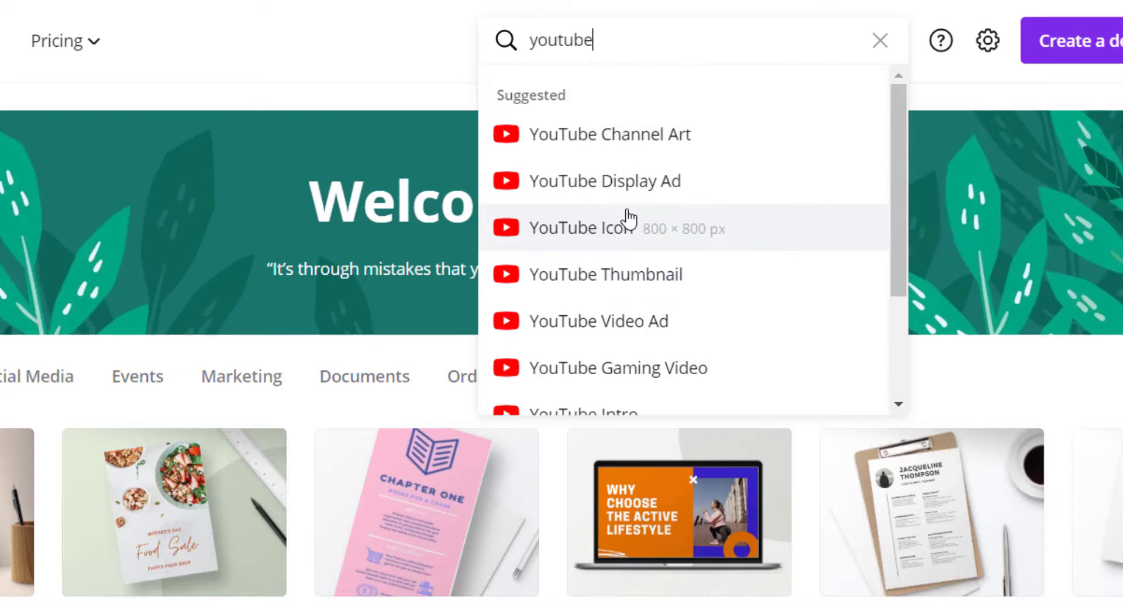
left_click(632, 275)
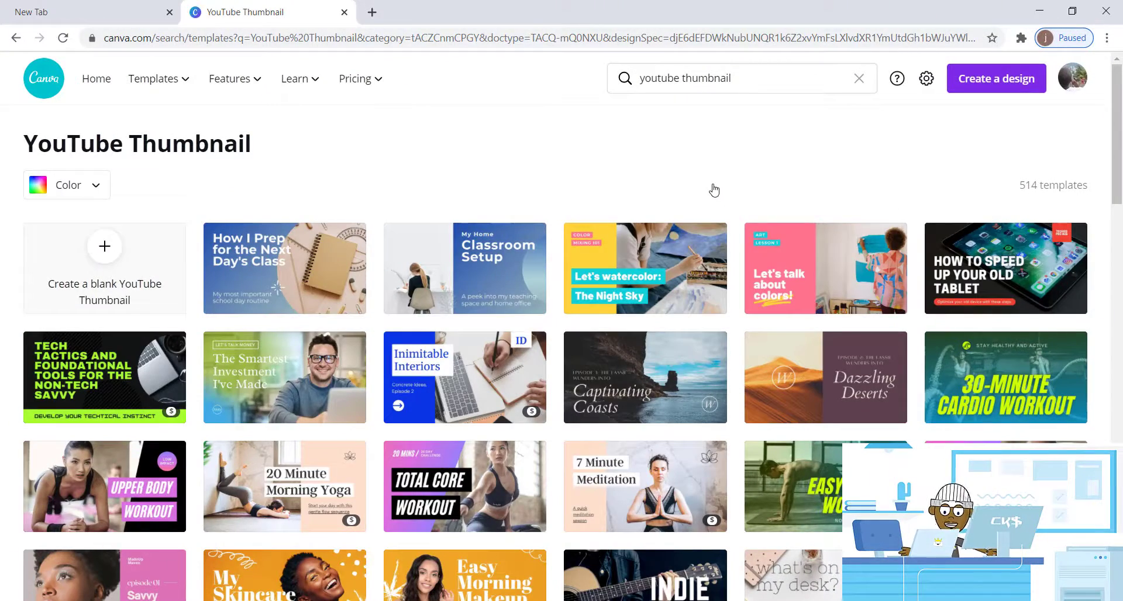
- Browse the YouTube Thumbnail templates and open the "Almost There" official music video template for editing
scroll(714, 202, "down", 2)
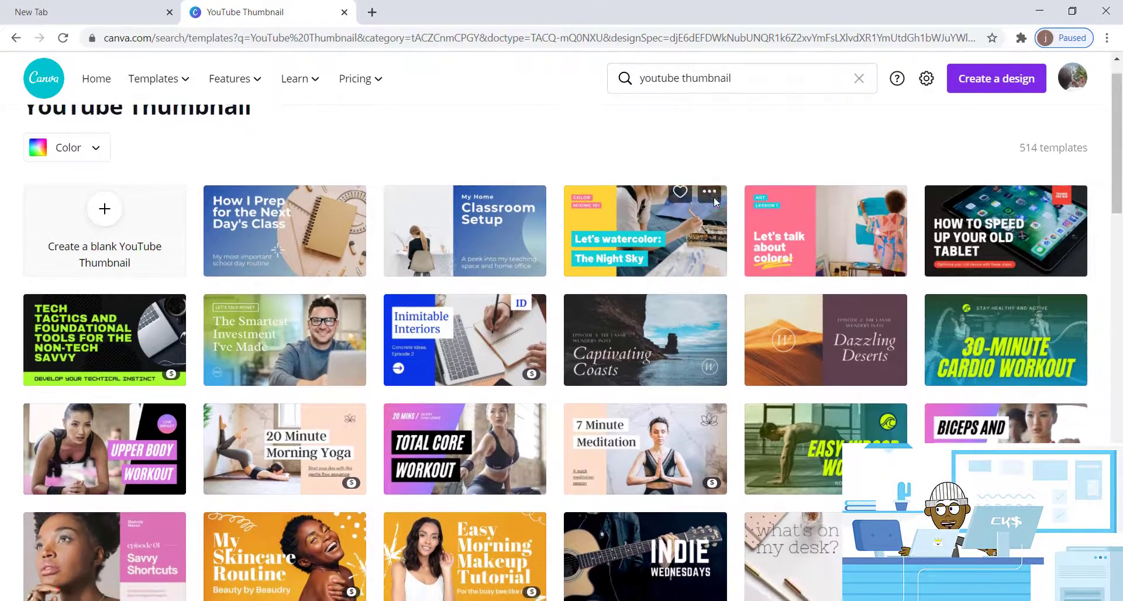
scroll(714, 202, "down", 2)
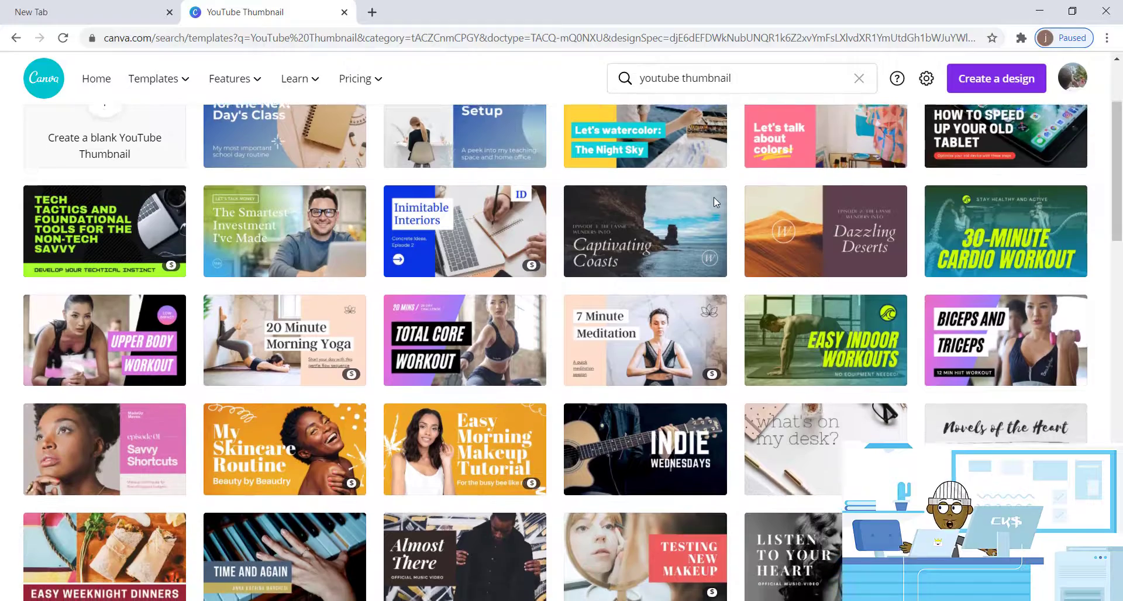
scroll(714, 201, "down", 2)
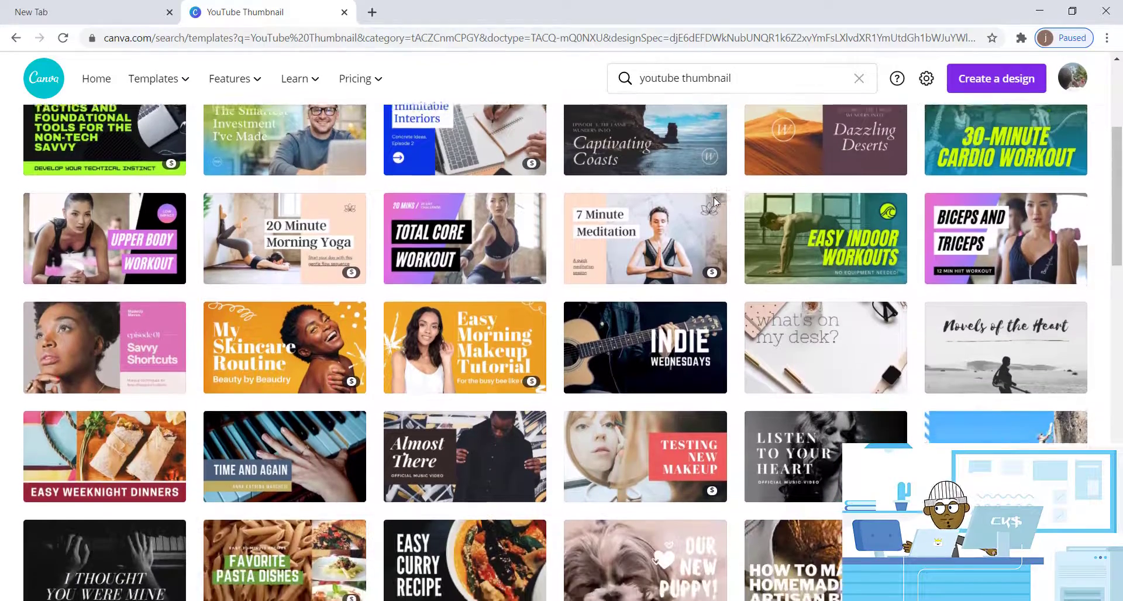
scroll(713, 198, "down", 4)
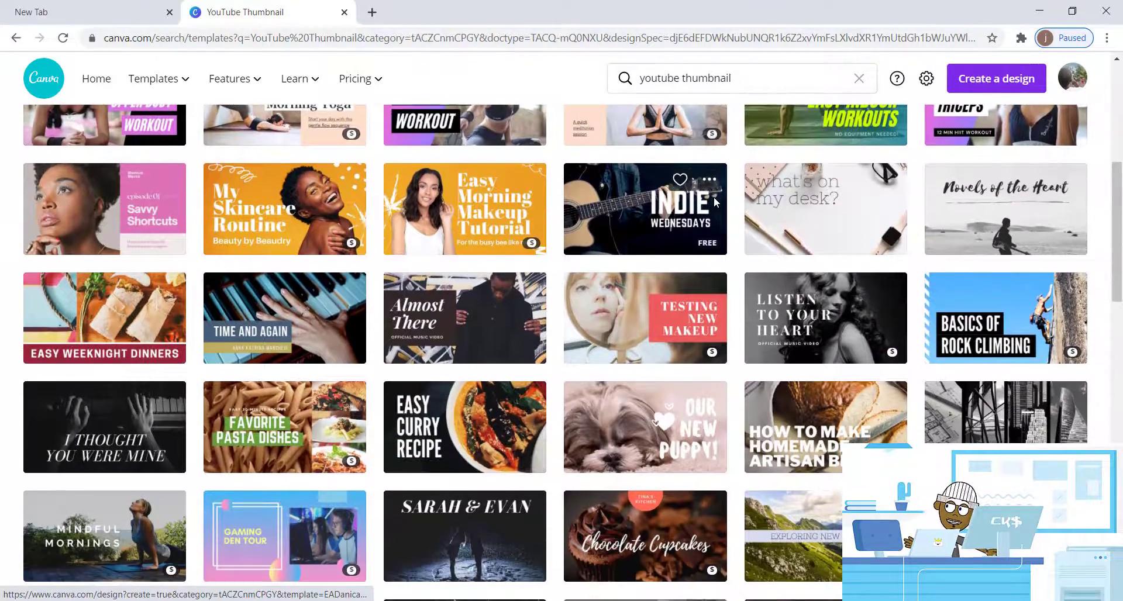
scroll(714, 198, "up", 5)
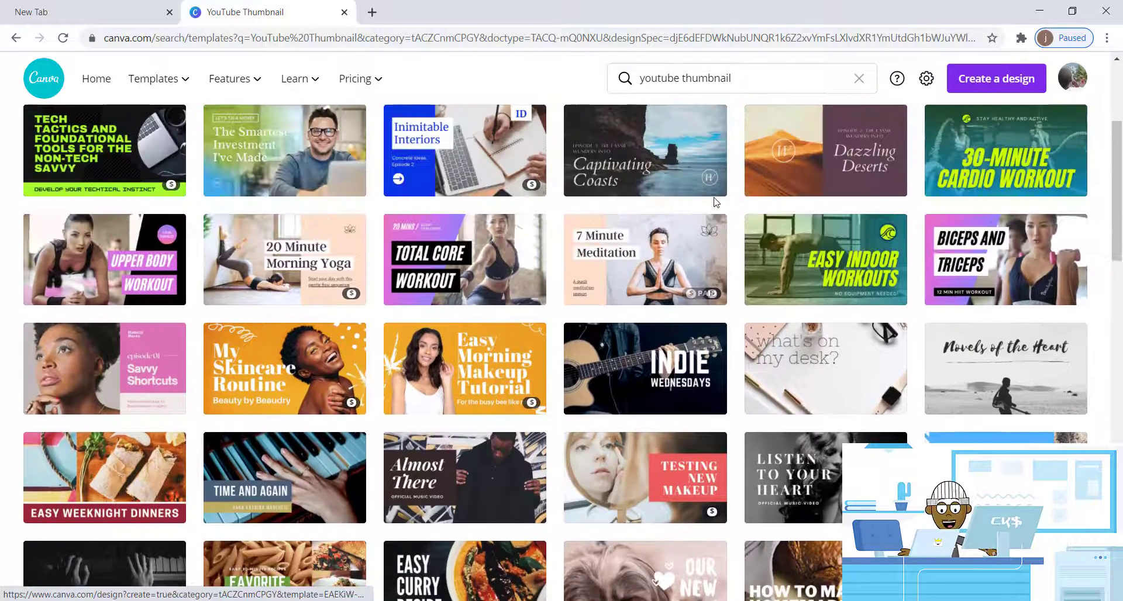
left_click(460, 484)
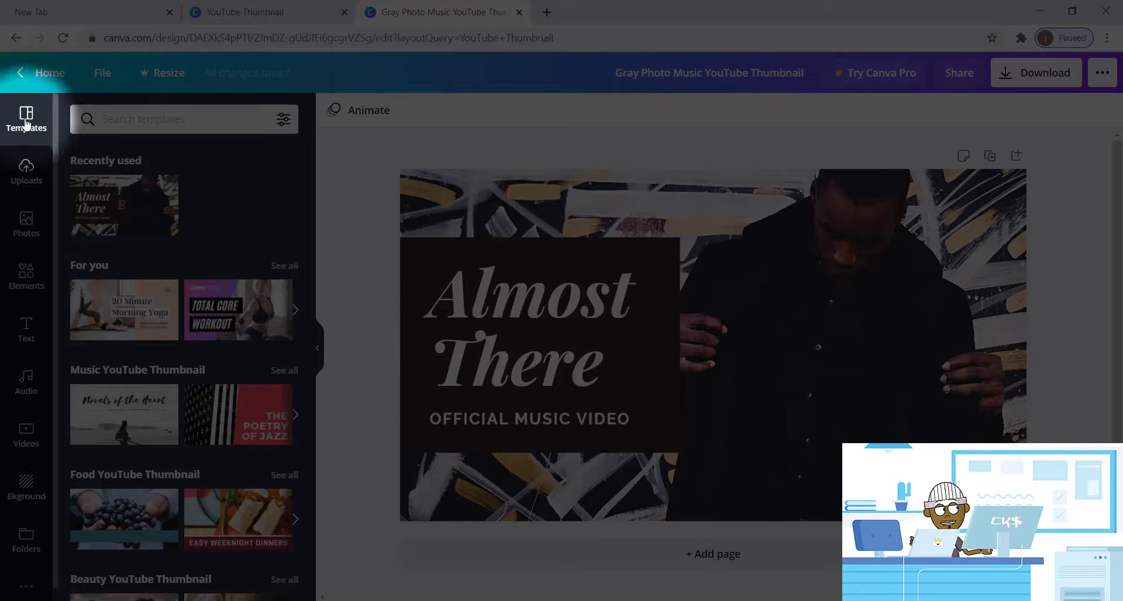
- Look through the template categories and all results available for the thumbnail in the editor
left_click(189, 126)
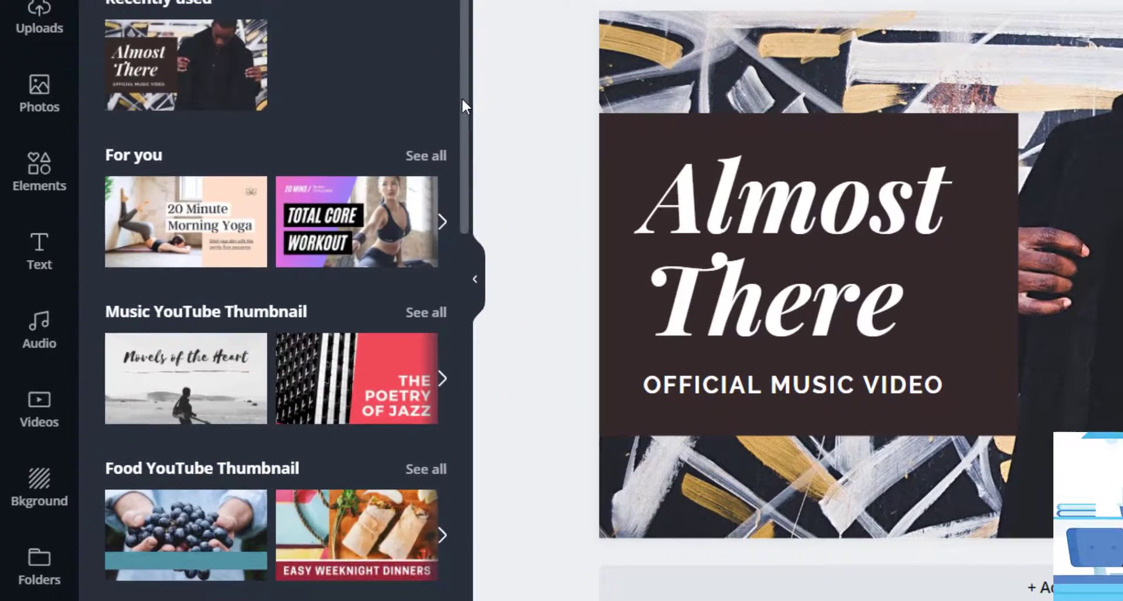
left_click_drag(462, 99, 478, 205)
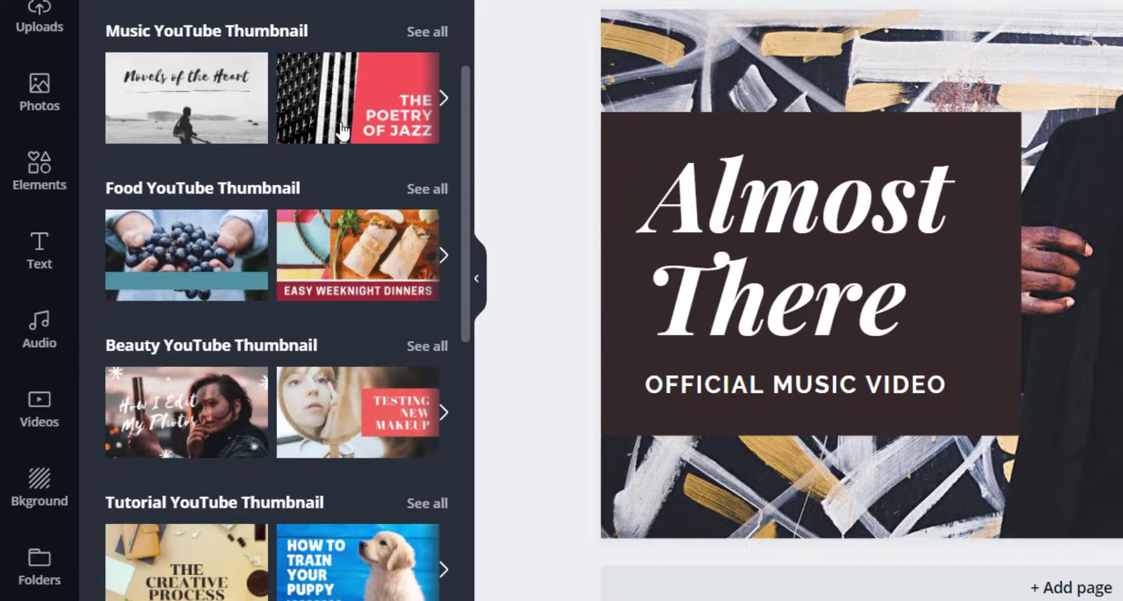
left_click_drag(465, 250, 475, 519)
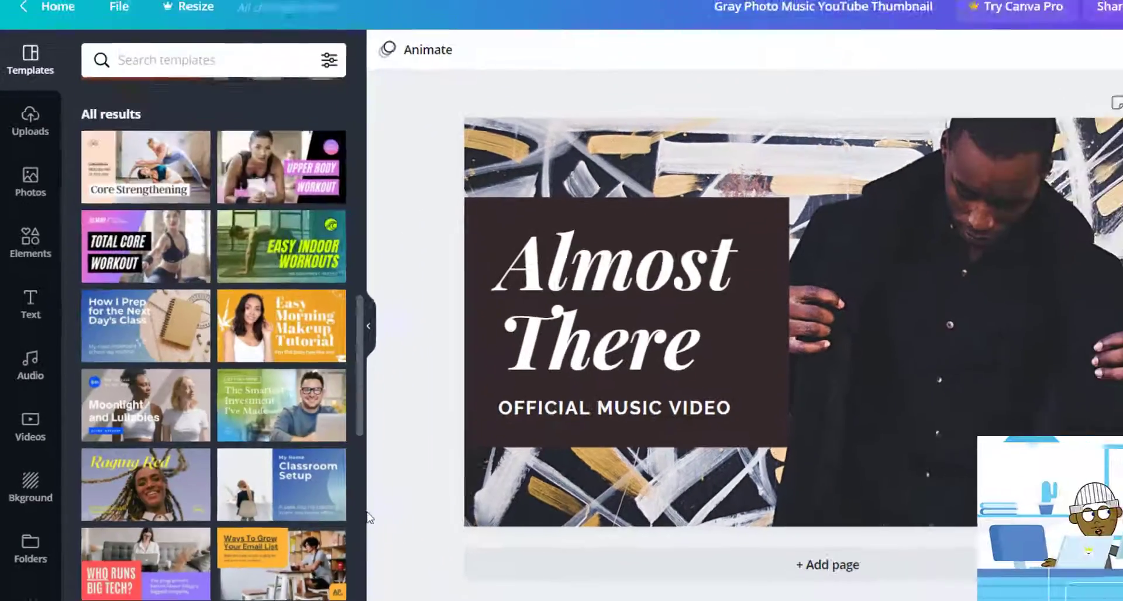
left_click_drag(367, 517, 340, 216)
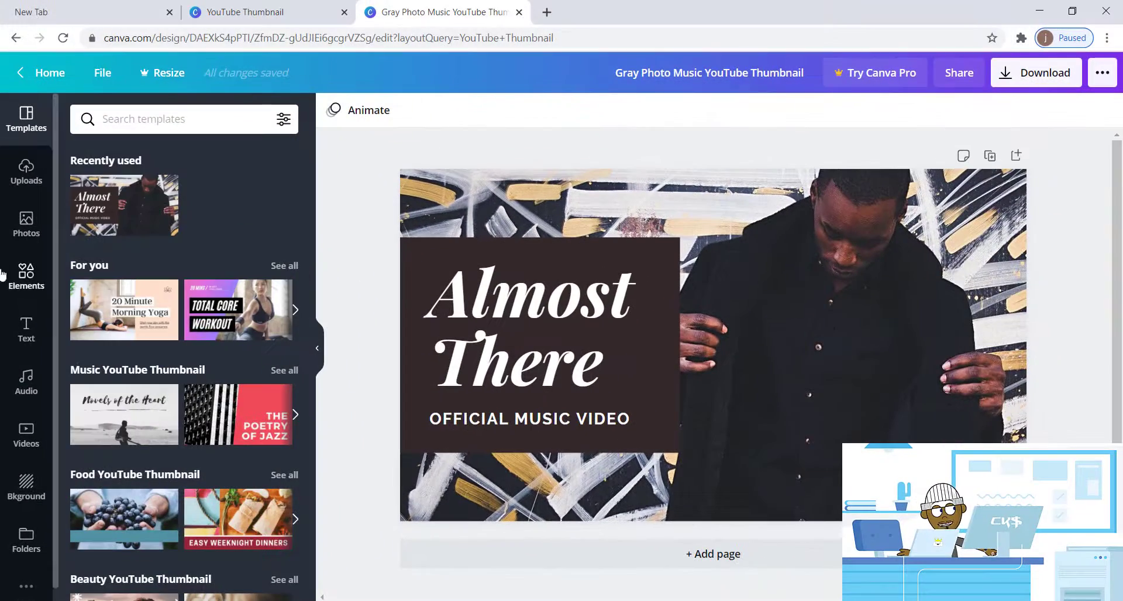
- Open the uploaded media and look through the uploaded images
left_click(15, 186)
scroll(205, 312, "down", 1)
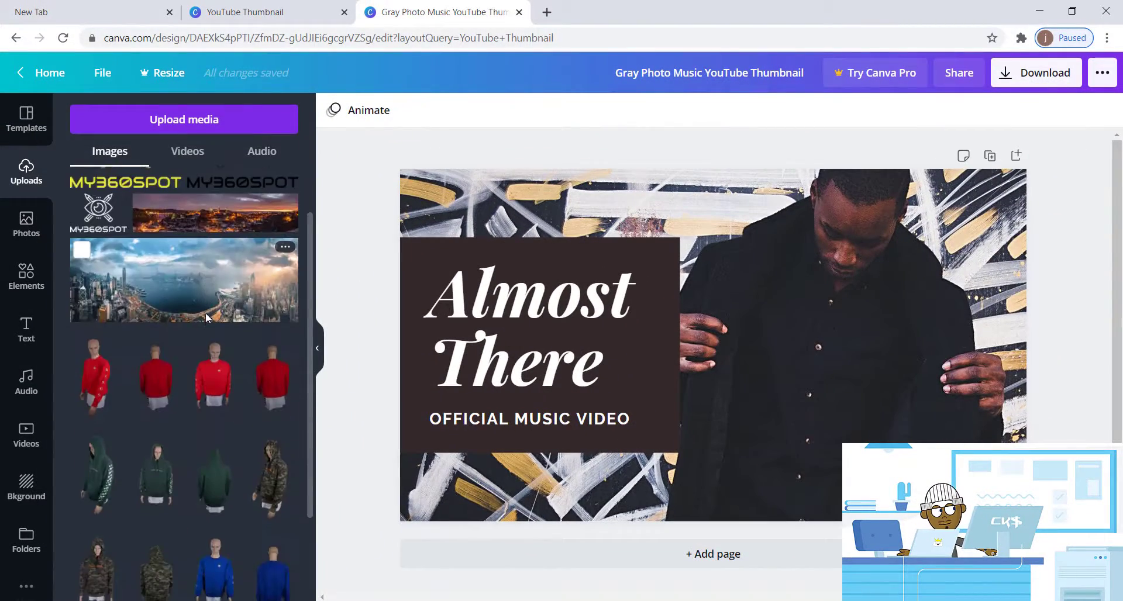
scroll(149, 314, "down", 1)
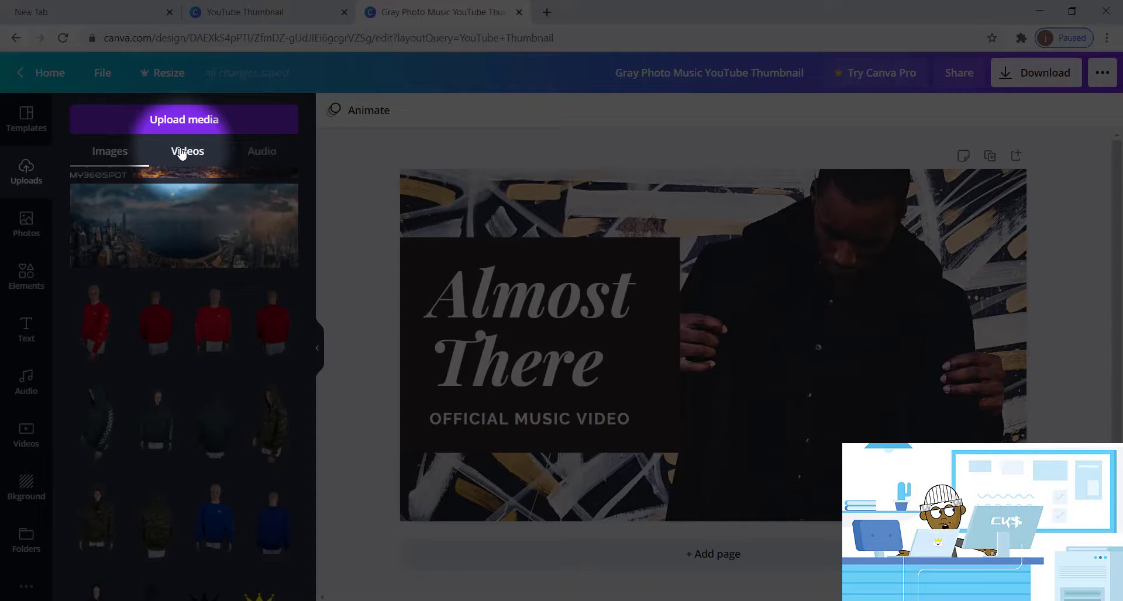
- Check the uploaded videos and audio, and browse the recently used and trending stock photos
left_click(188, 151)
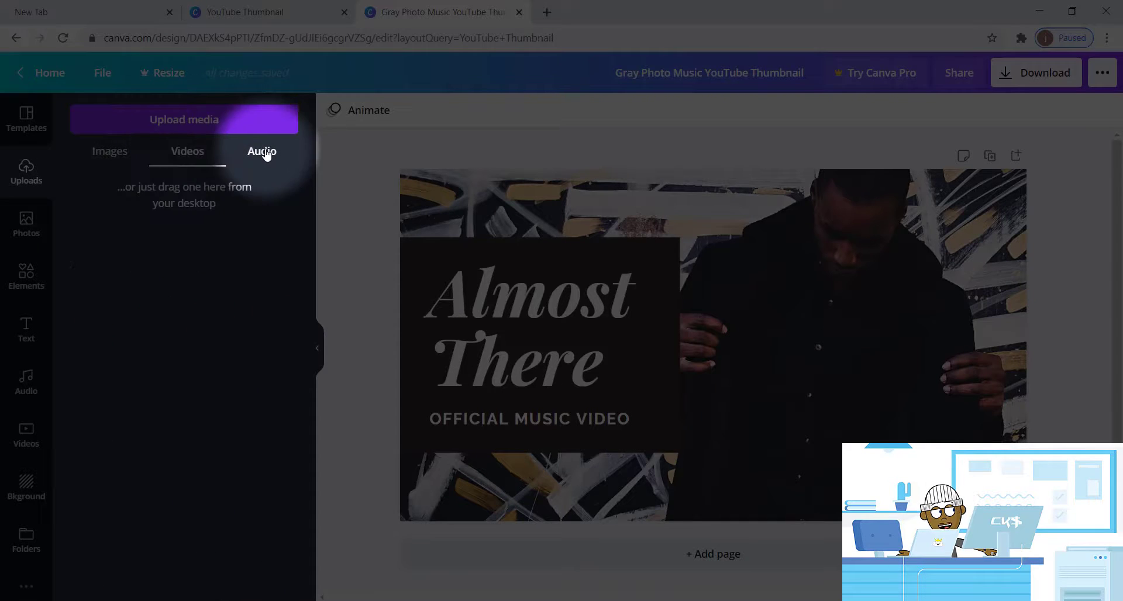
left_click(262, 151)
left_click(118, 146)
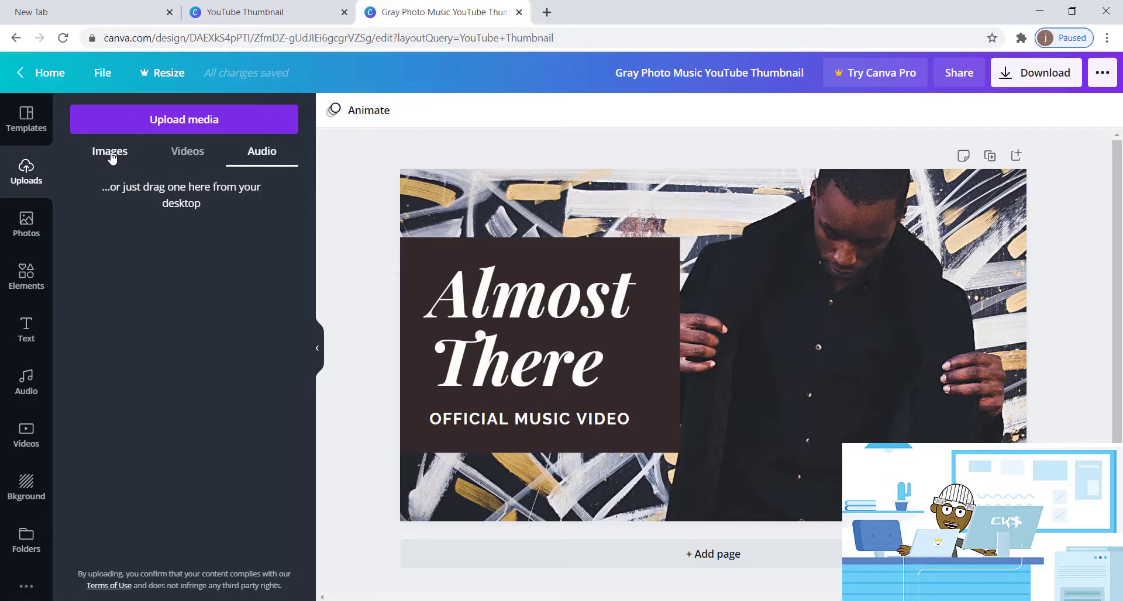
left_click(26, 221)
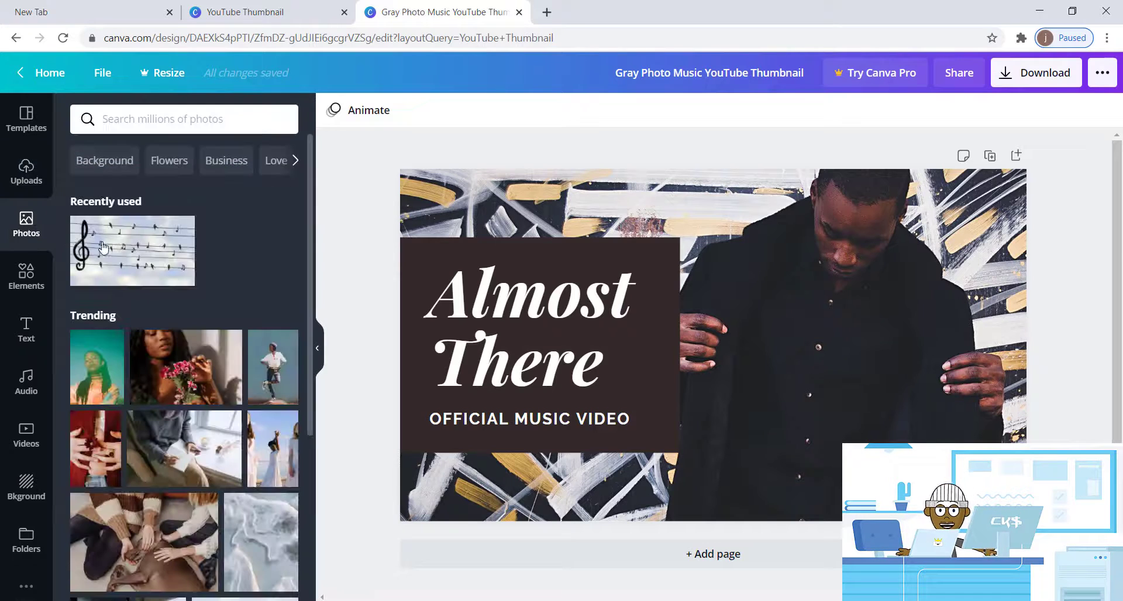
scroll(257, 262, "down", 3)
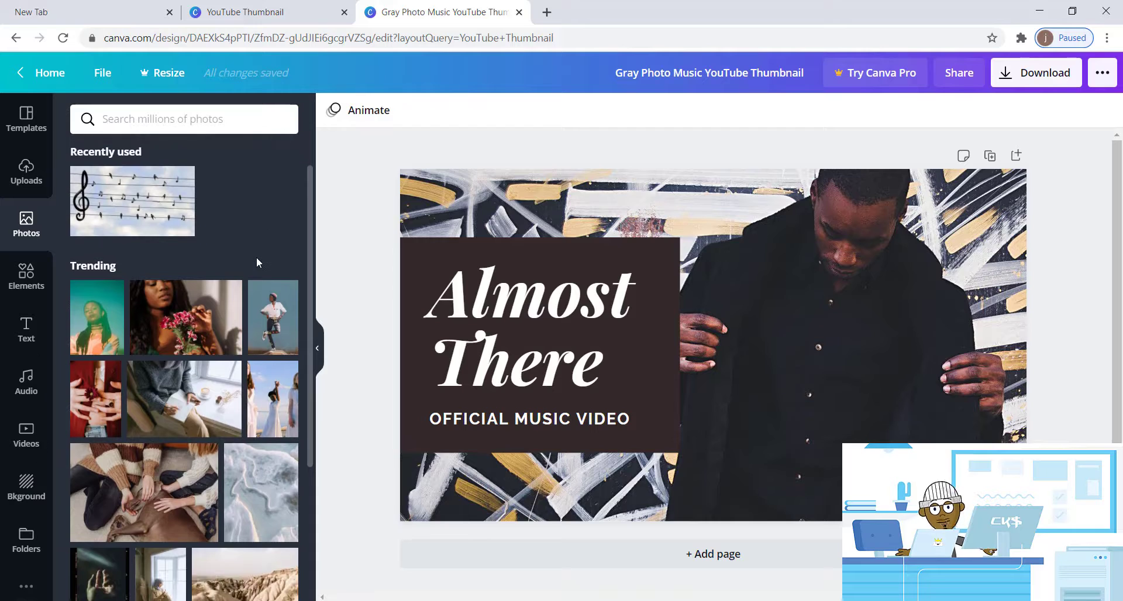
scroll(258, 262, "down", 5)
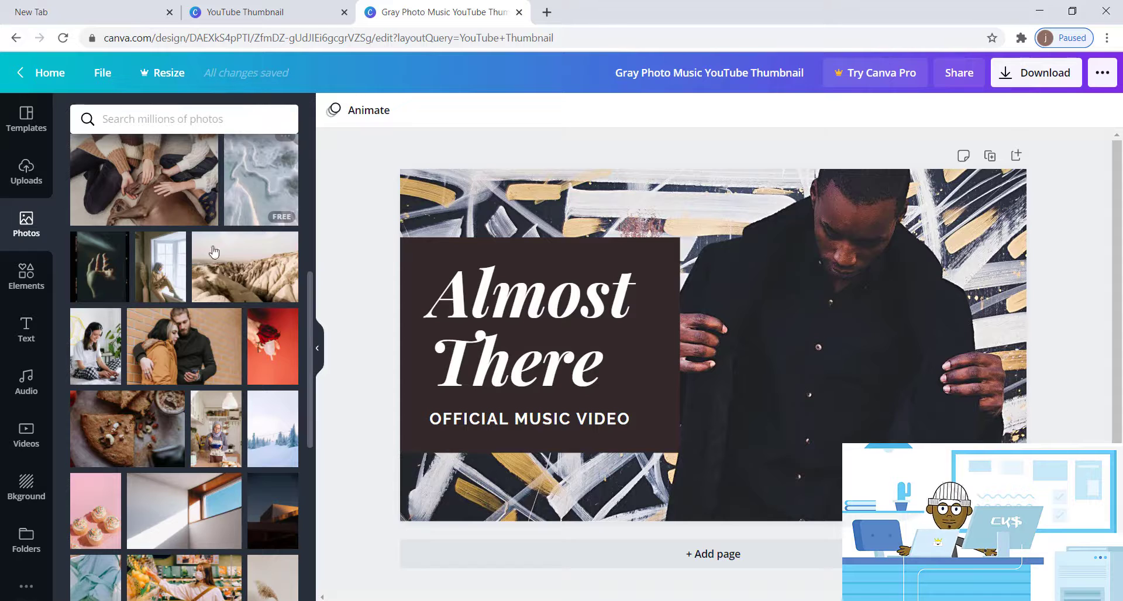
scroll(117, 176, "down", 4)
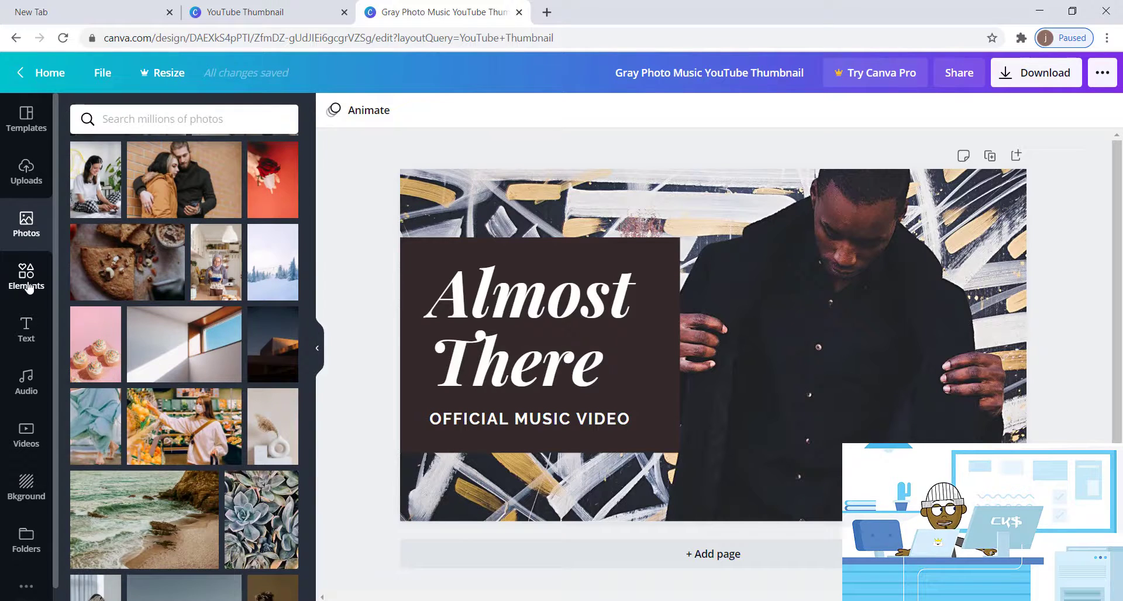
- Browse the available elements and their categories, and look through the ready-made text styles
left_click(27, 278)
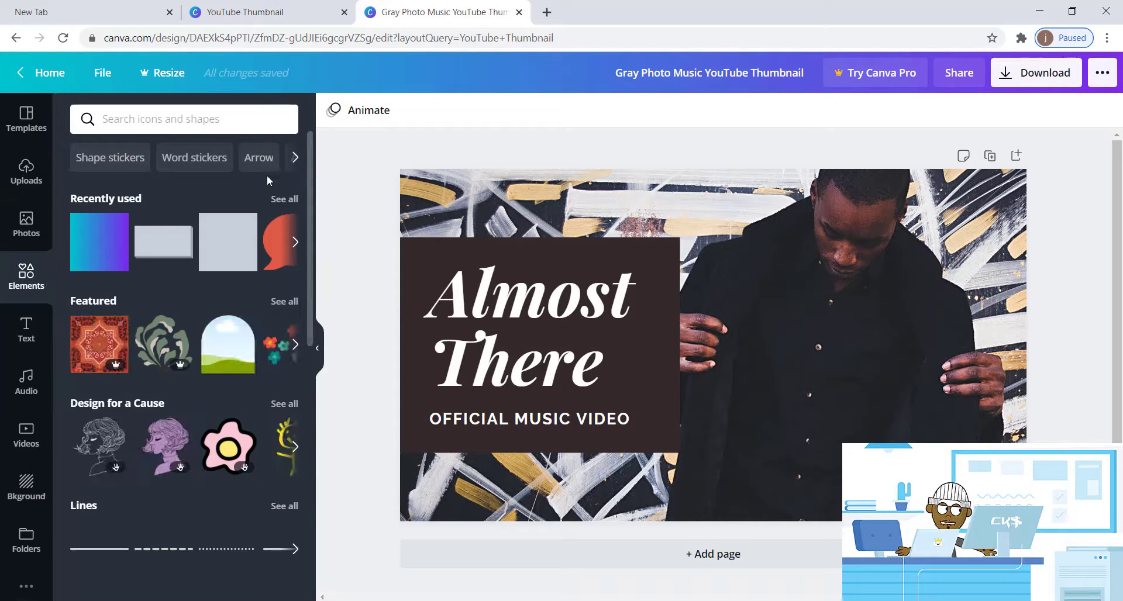
left_click(295, 158)
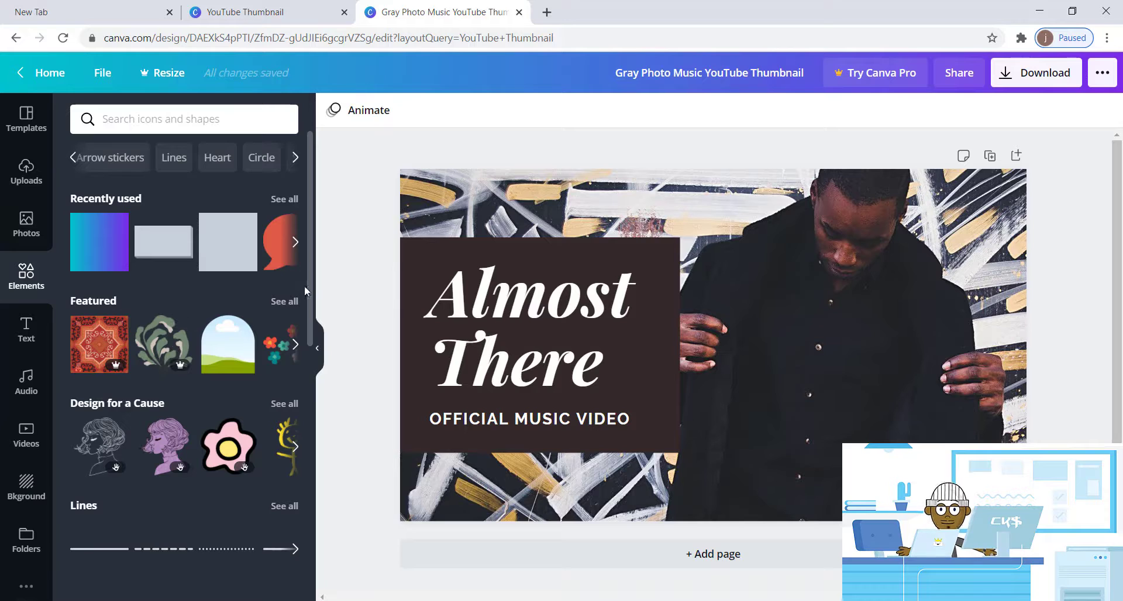
left_click_drag(307, 304, 306, 600)
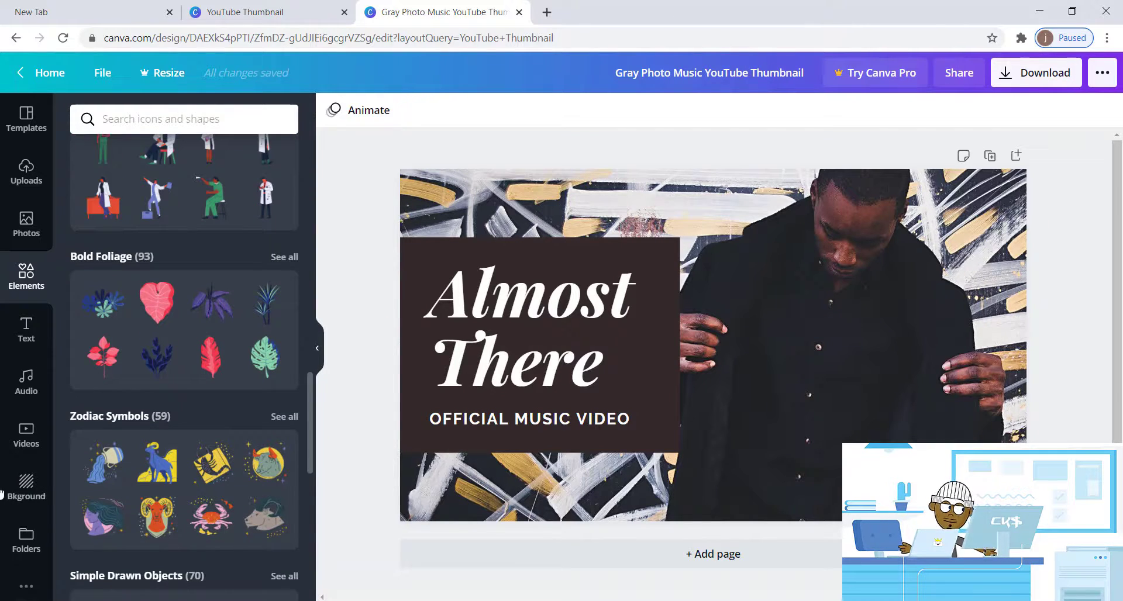
left_click(26, 333)
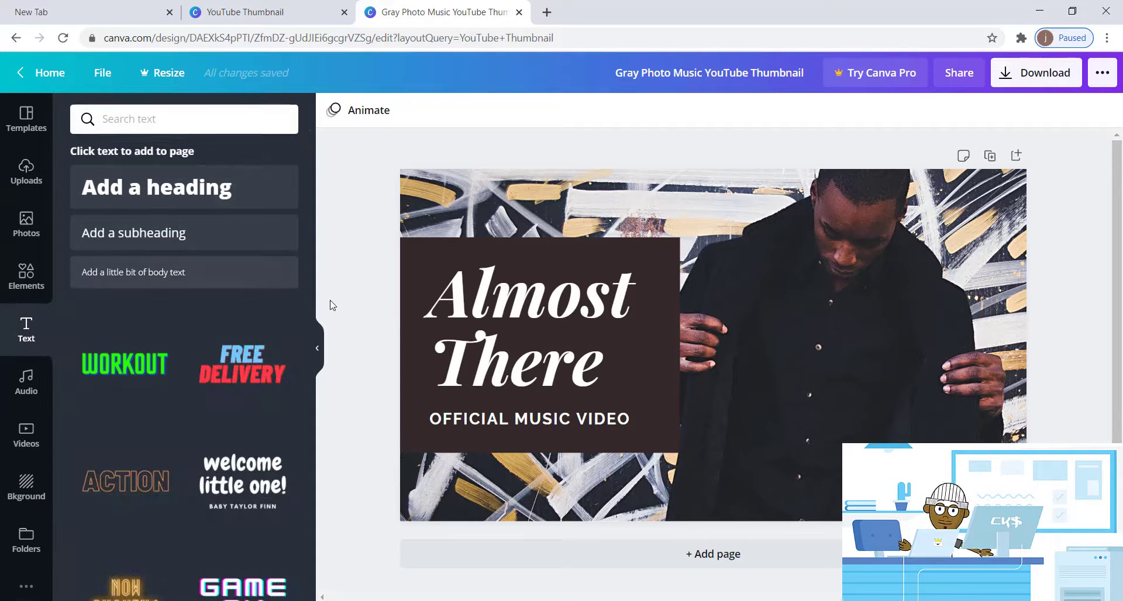
left_click_drag(309, 304, 326, 587)
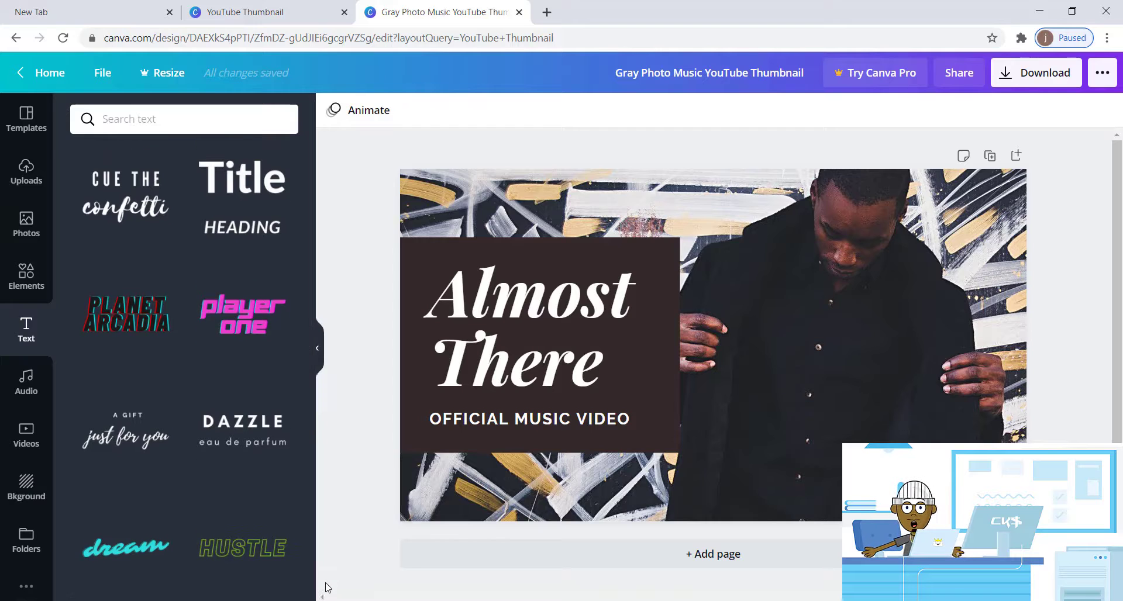
- Look through the audio tracks, stock videos and backgrounds offered for the design
left_click(25, 396)
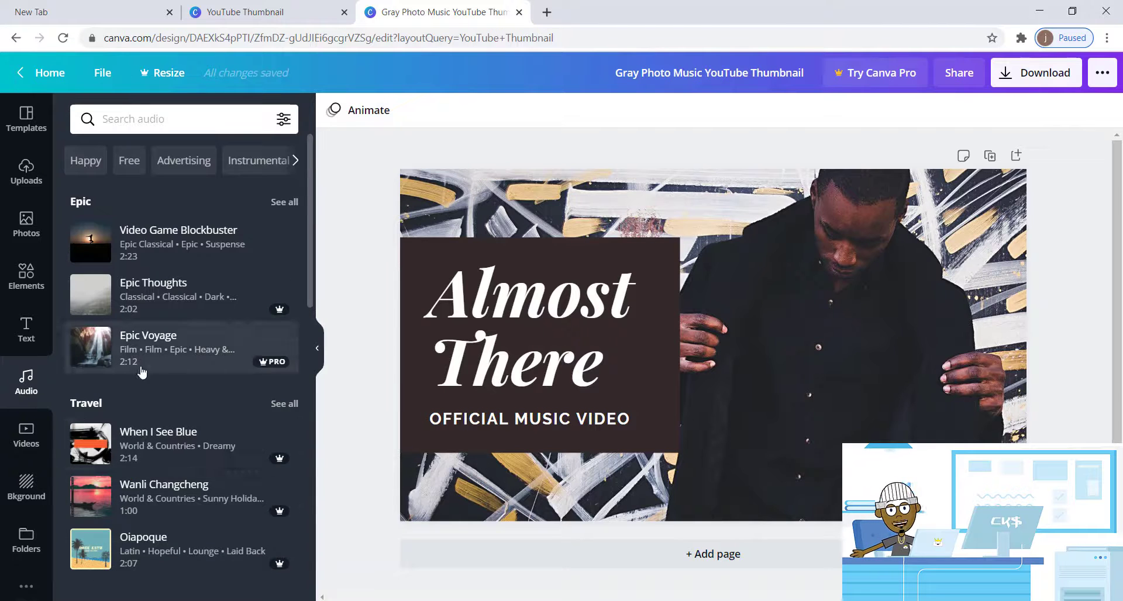
left_click(26, 434)
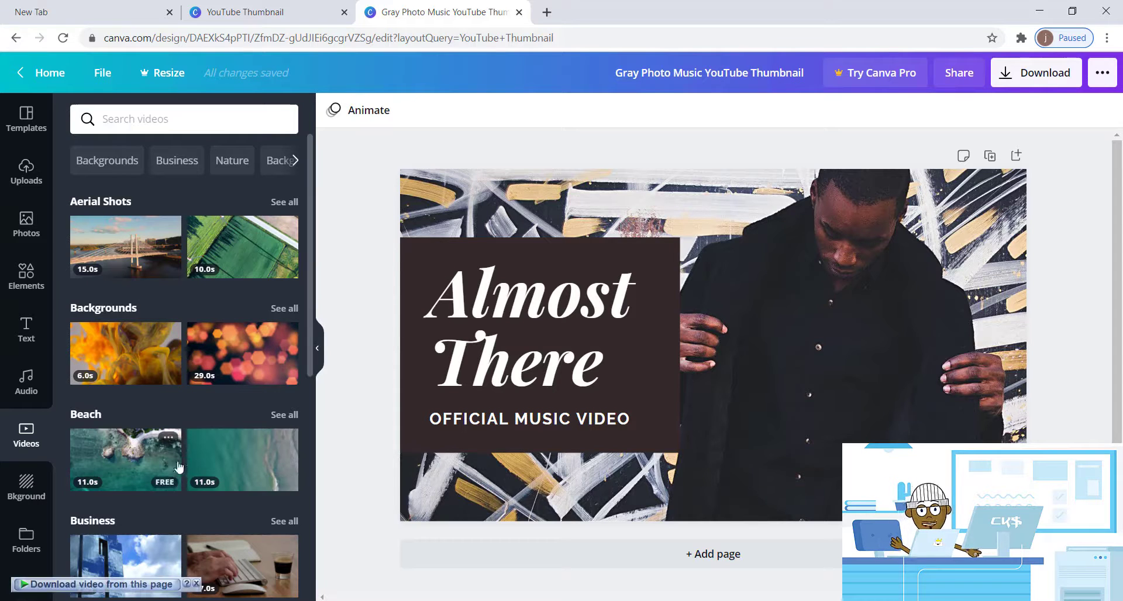
left_click(22, 494)
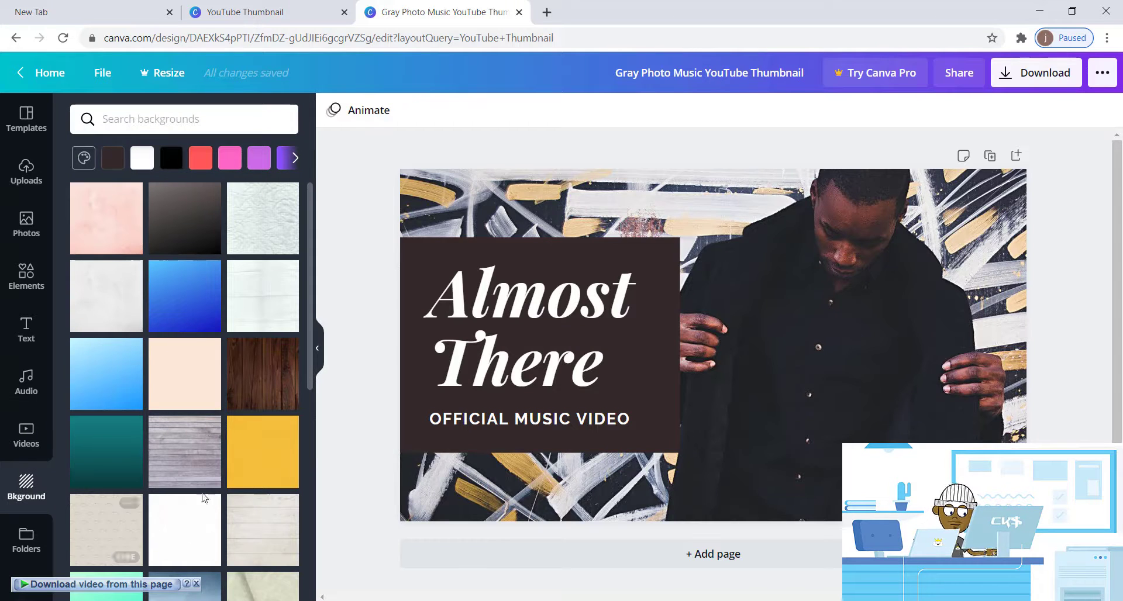
scroll(207, 511, "down", 1)
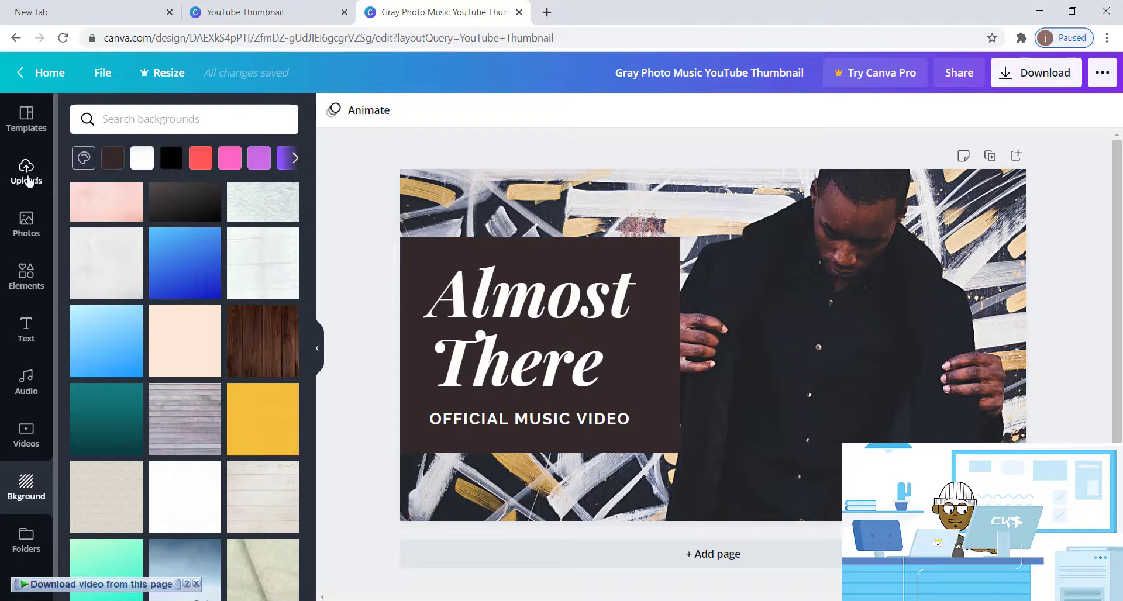
scroll(531, 376, "up", 1)
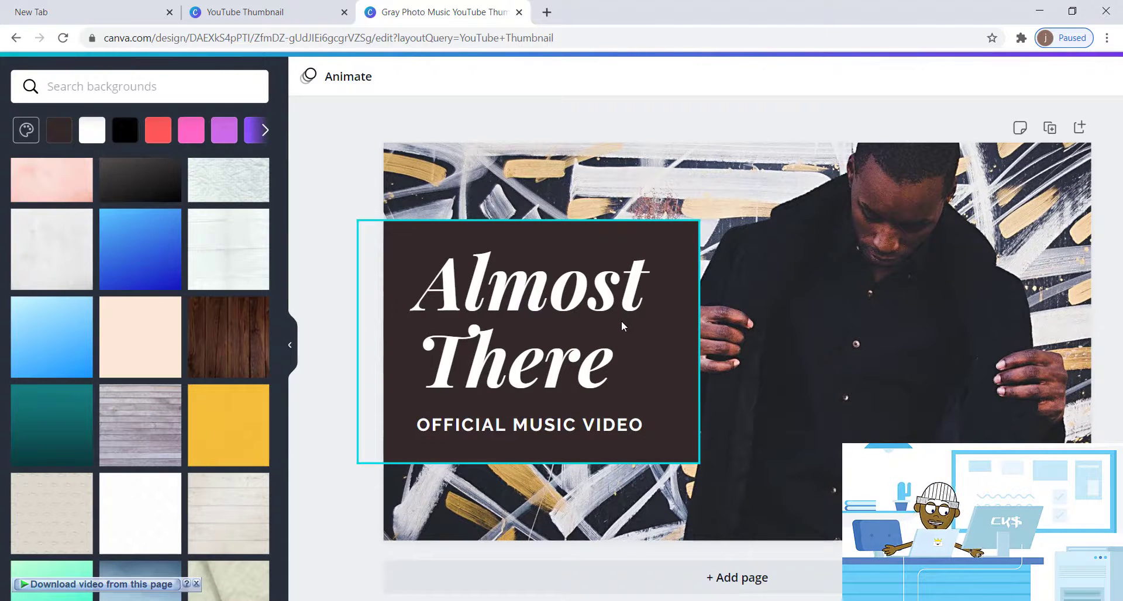
- Select the "Almost There" title text for editing and look through the list of available fonts
left_click(577, 323)
double_click(577, 323)
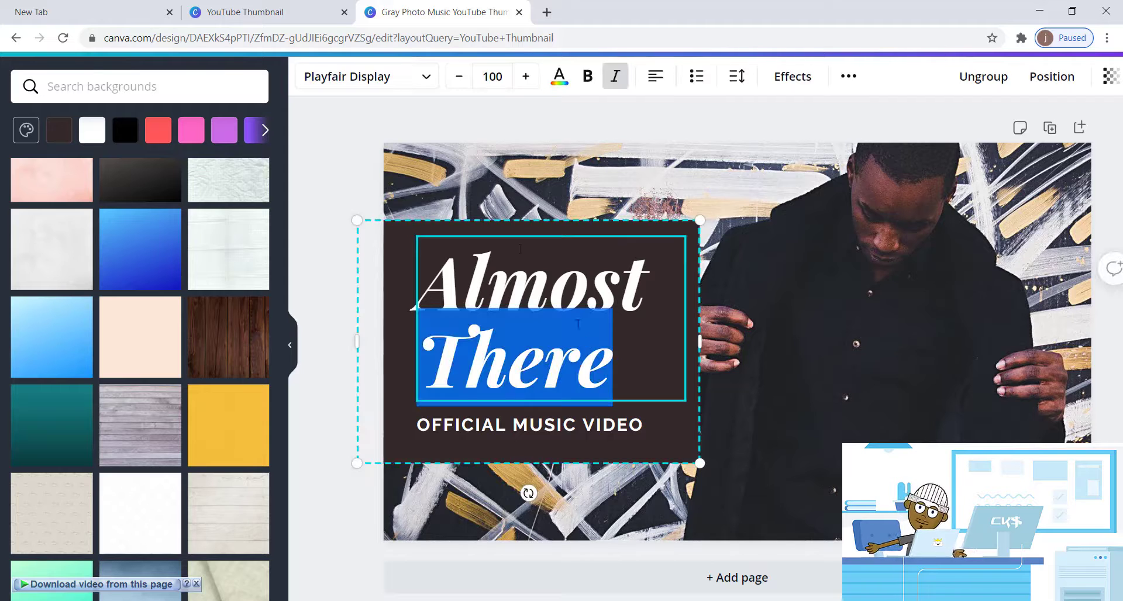
left_click(456, 280)
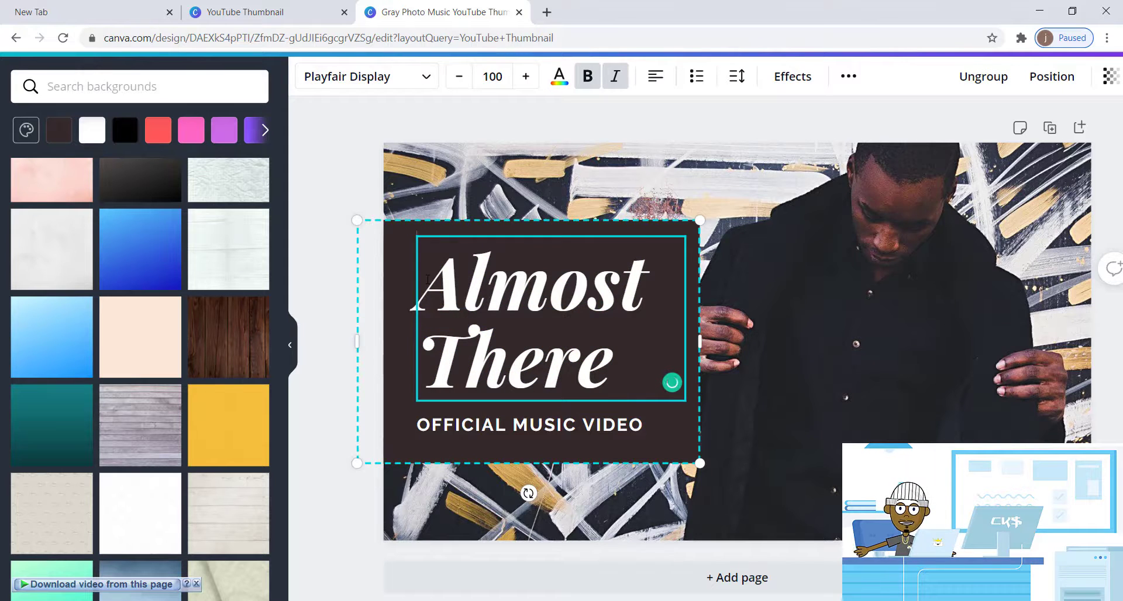
left_click_drag(427, 281, 542, 373)
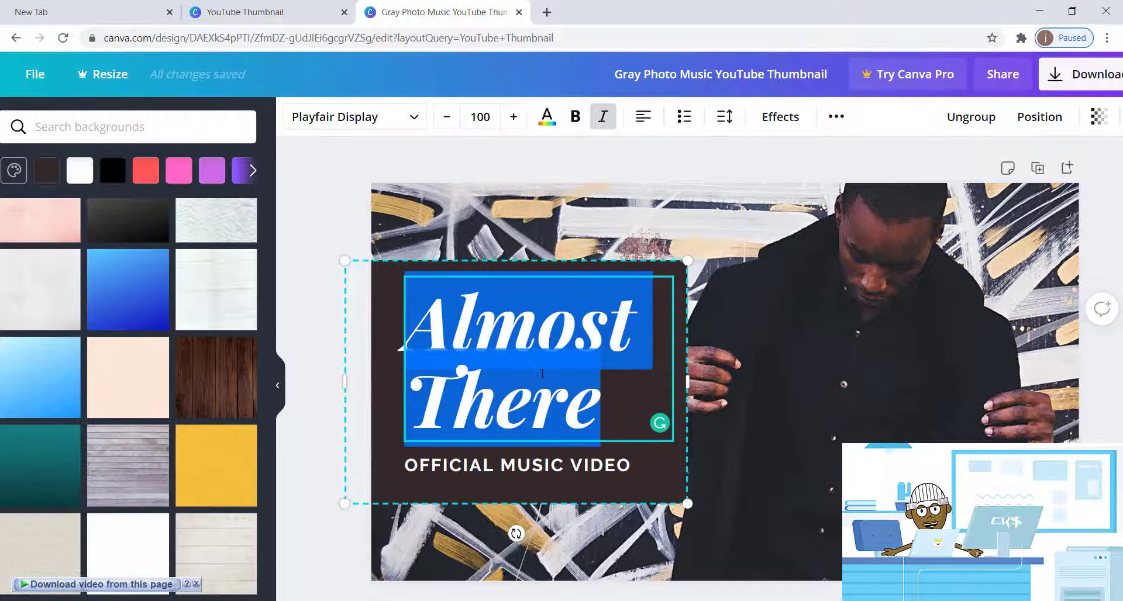
double_click(506, 398)
left_click(485, 322)
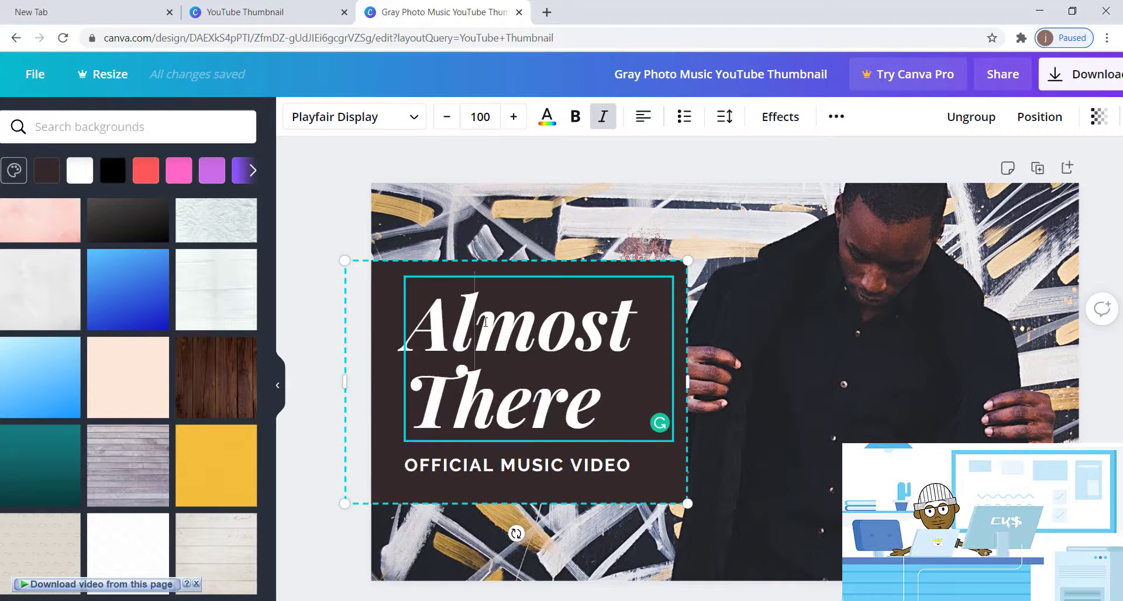
left_click(403, 117)
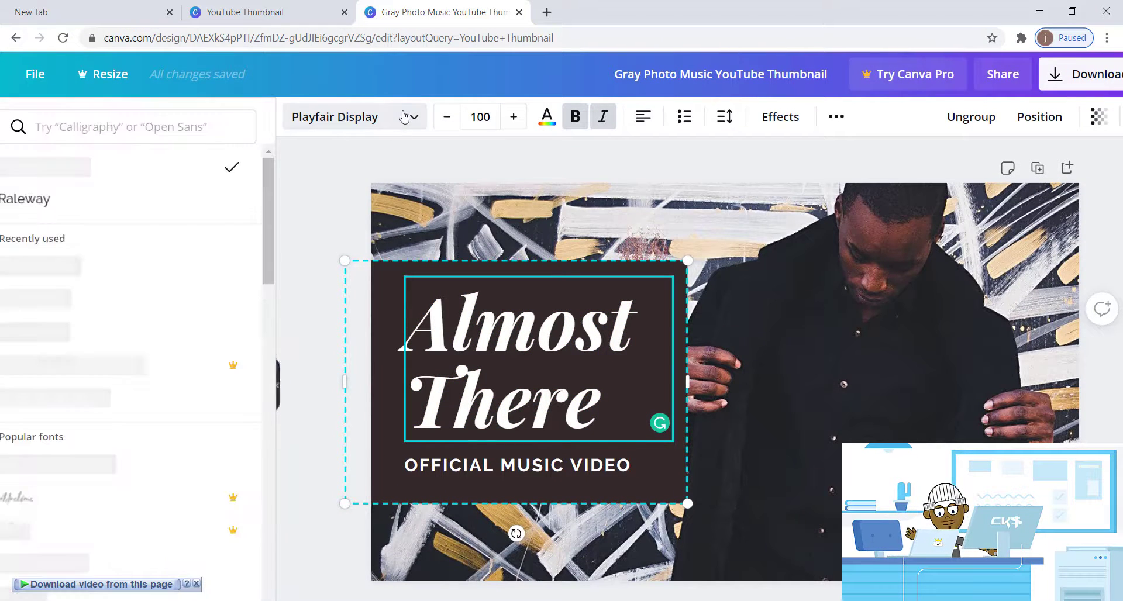
scroll(314, 212, "down", 2)
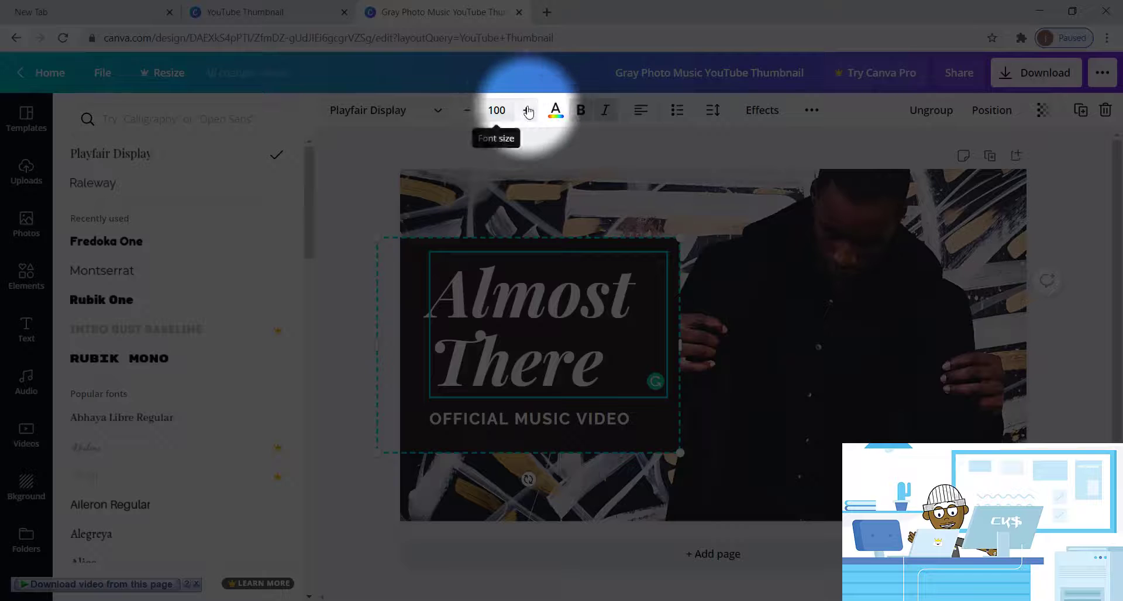
- Raise the "Almost There" title's font size to 102, and lower it to 99
left_click(525, 110)
left_click(526, 110)
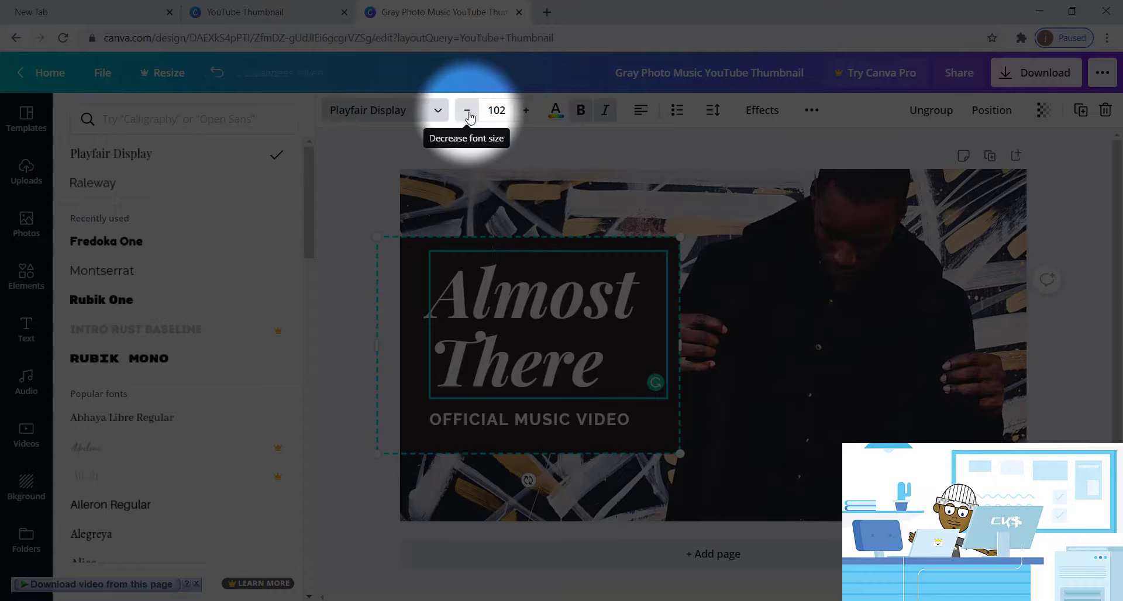
left_click(465, 111)
left_click(465, 111)
left_click(465, 111)
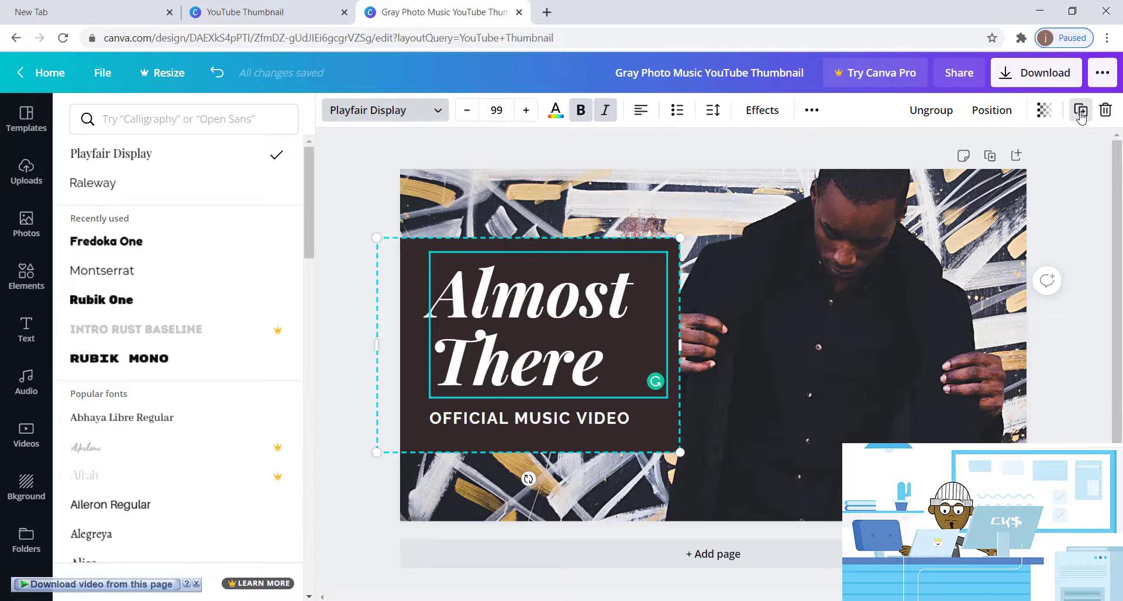
- Try duplicating the title block onto the photo of the man, and delete the copy
left_click(1080, 112)
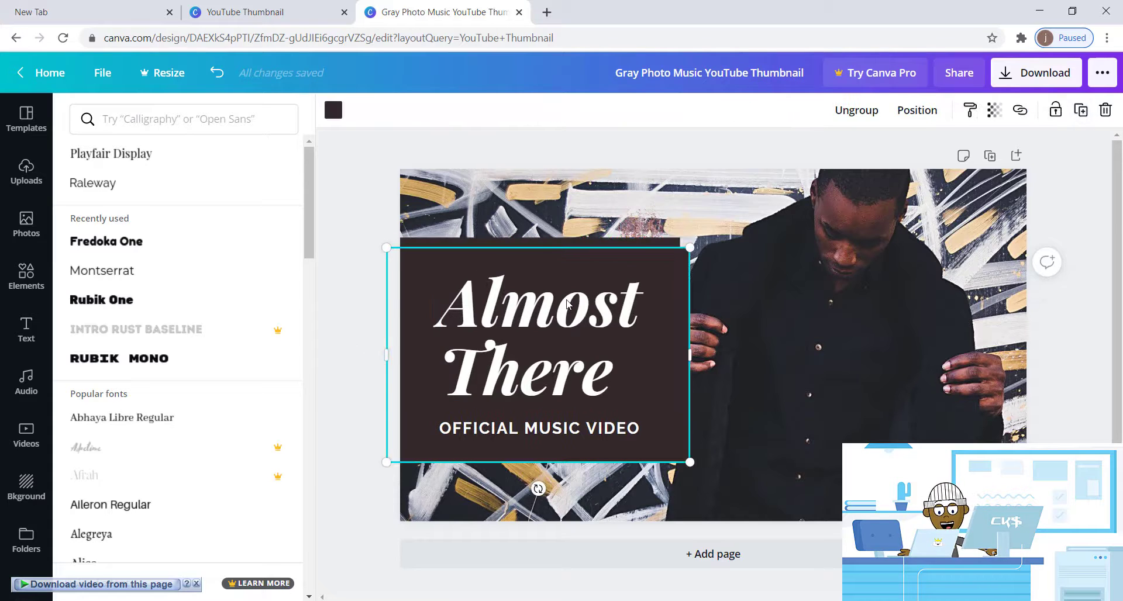
left_click_drag(566, 303, 838, 300)
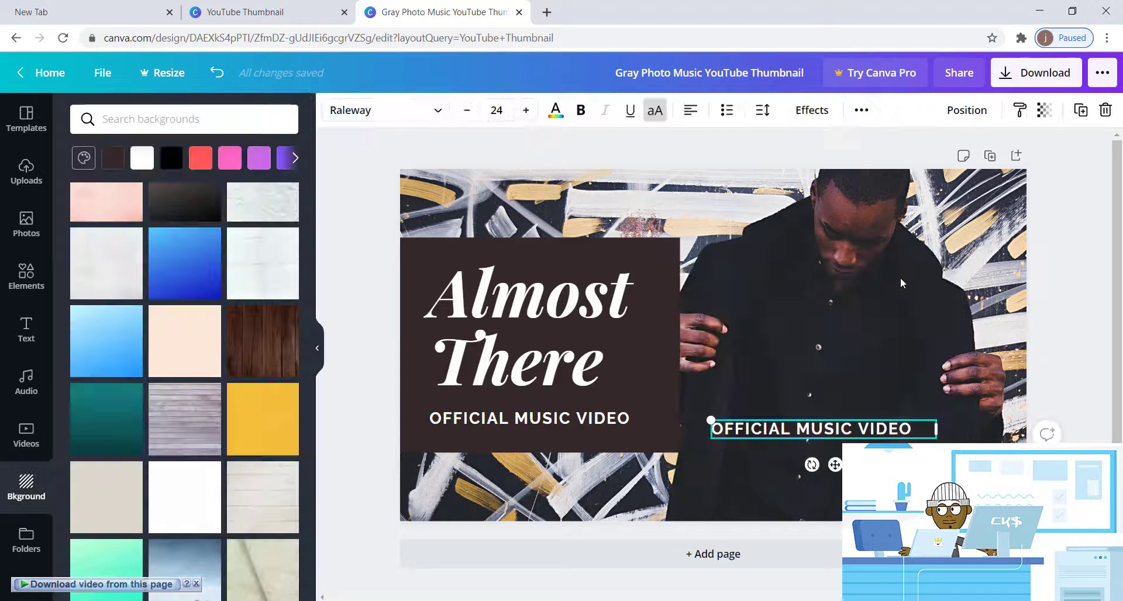
key("ctrl+a")
key("BackSpace")
key("Escape")
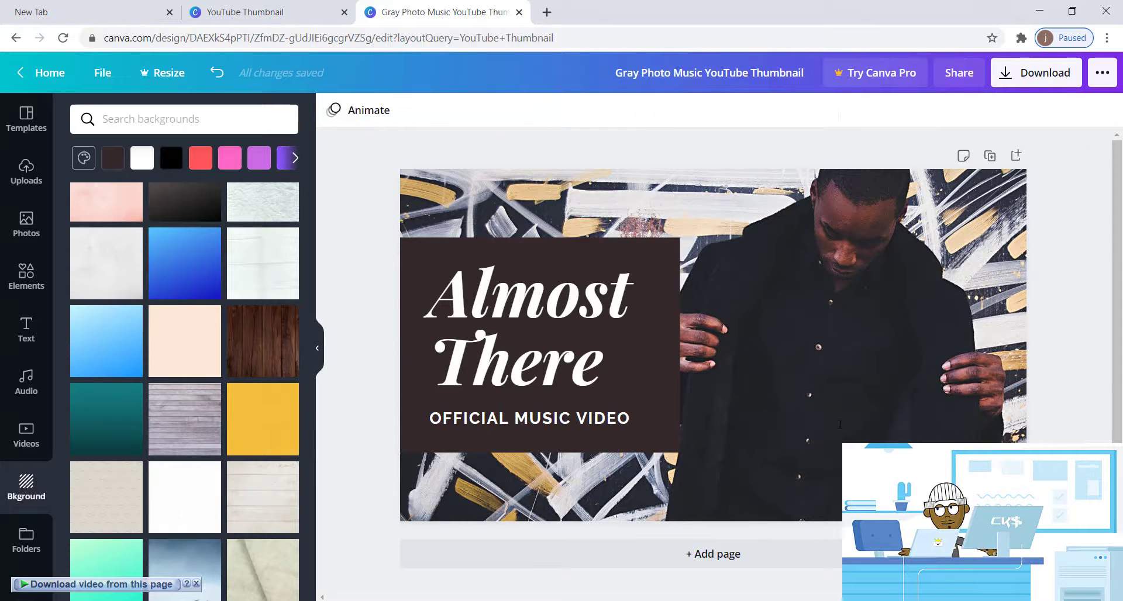
- Replace the "Almost There" title text with "Youtube"
left_click(488, 305)
double_click(487, 305)
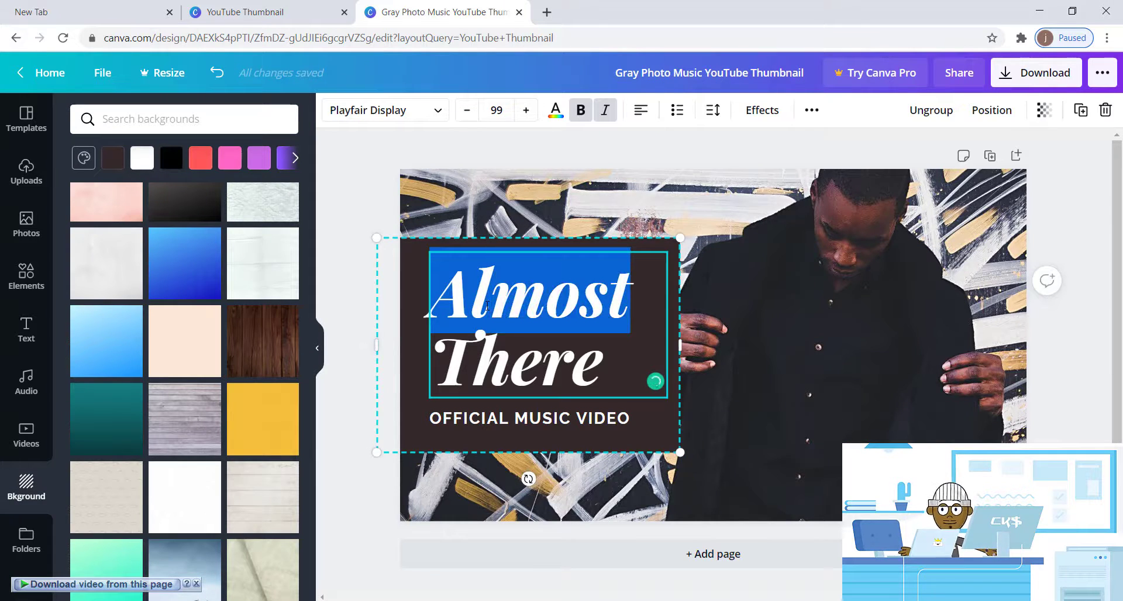
key("BackSpace")
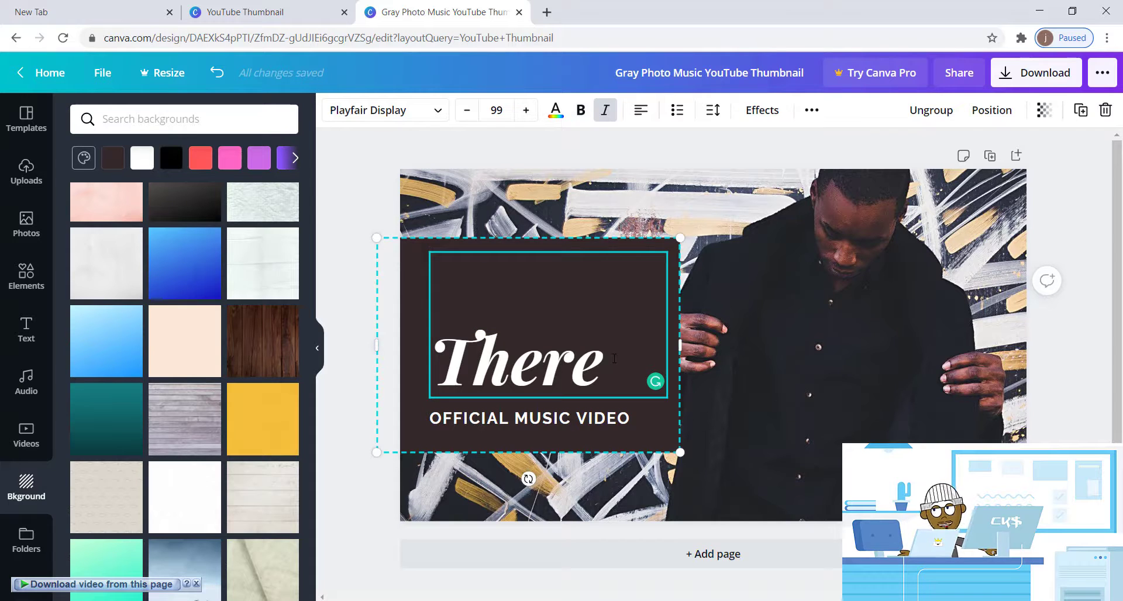
left_click_drag(595, 380, 365, 315)
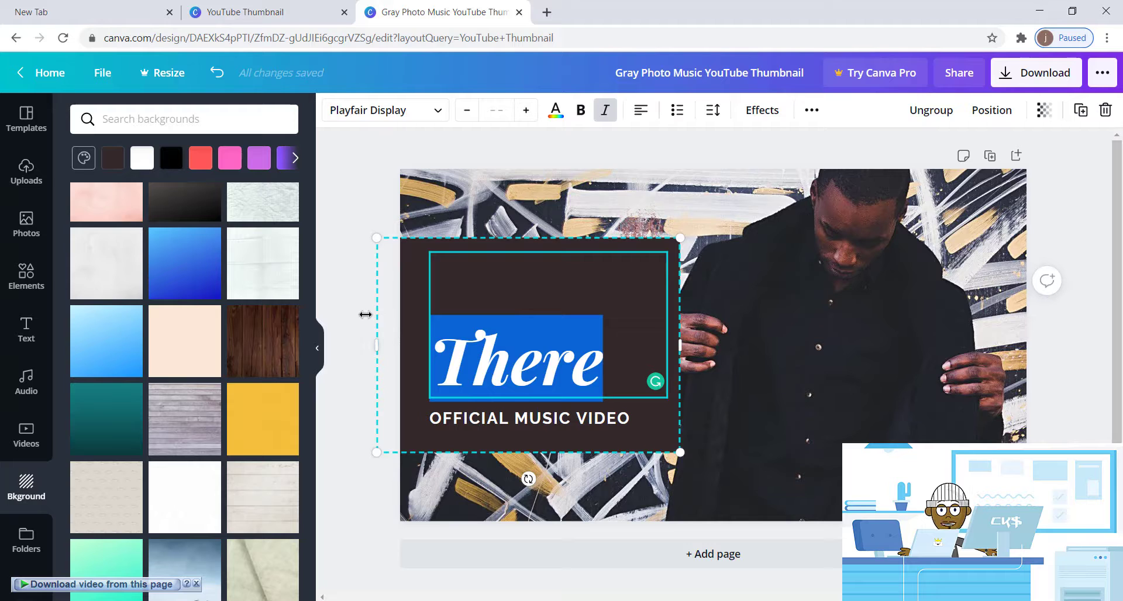
key("BackSpace")
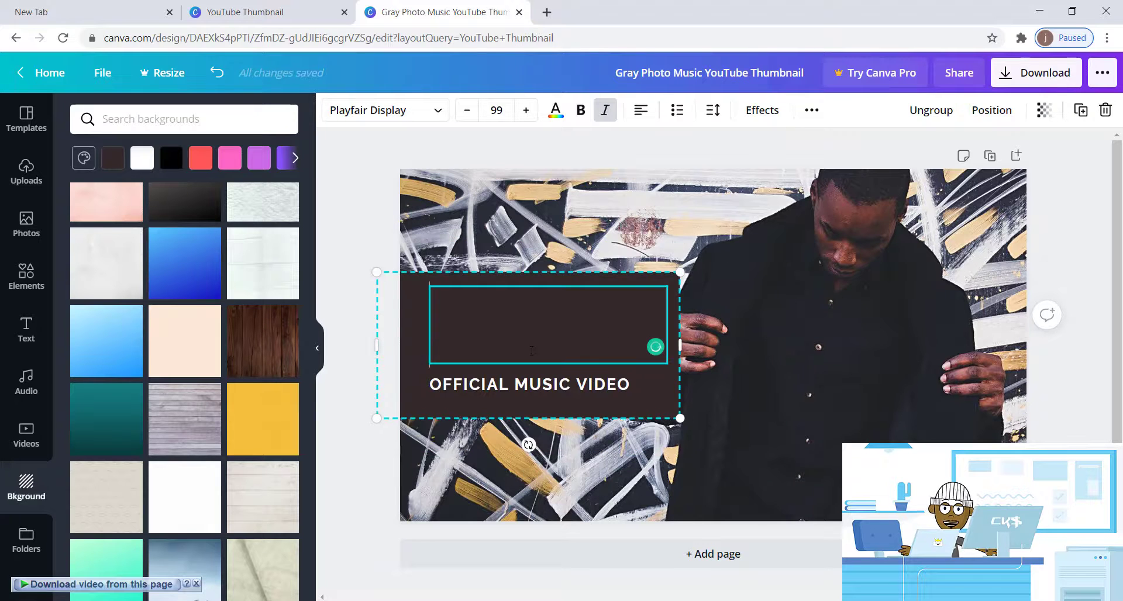
type("Yo")
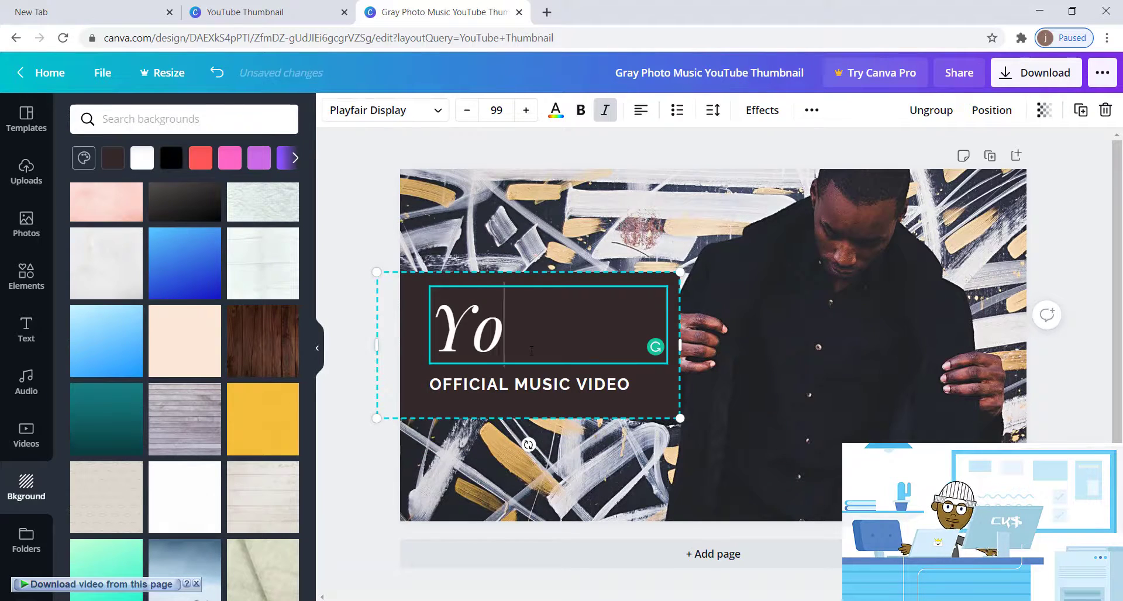
type("utube")
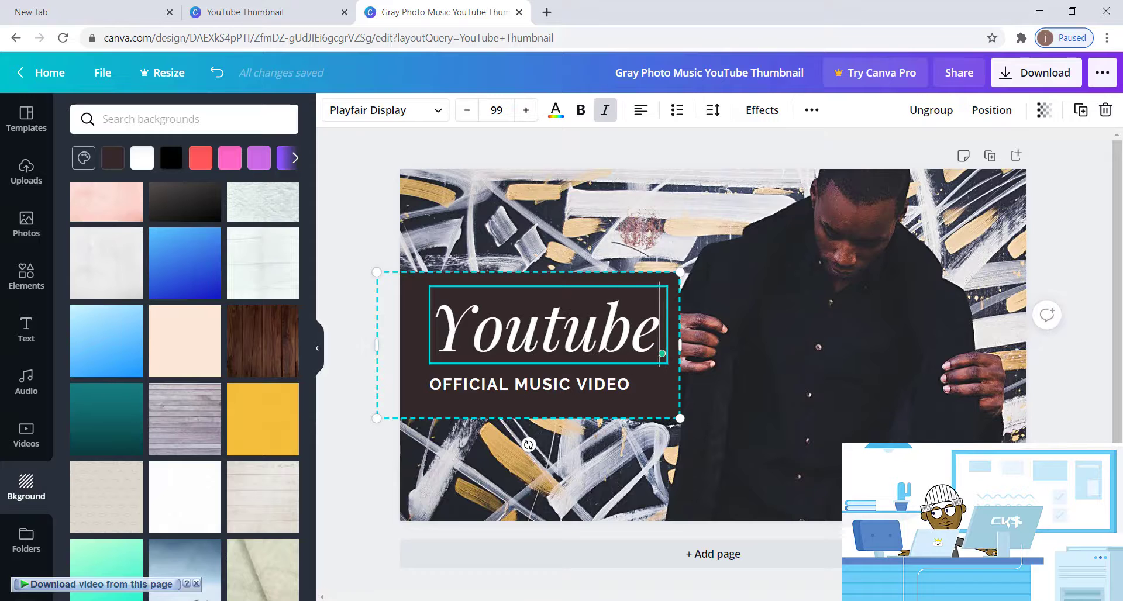
- Replace the "OFFICIAL MUSIC VIDEO" subtitle text with "TEST VIDEO"
left_click(522, 392)
key("BackSpace")
key("BackSpace")
key("BackSpace")
key("BackSpace")
key("BackSpace")
key("BackSpace")
key("BackSpace")
key("BackSpace")
key("BackSpace")
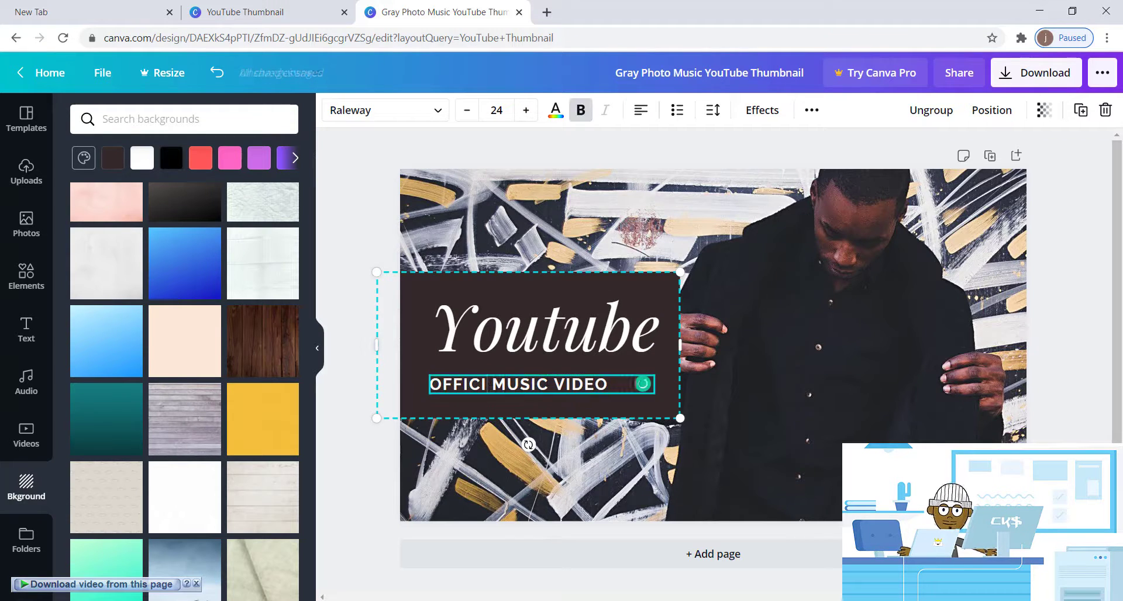
left_click(565, 401)
left_click_drag(551, 385, 384, 374)
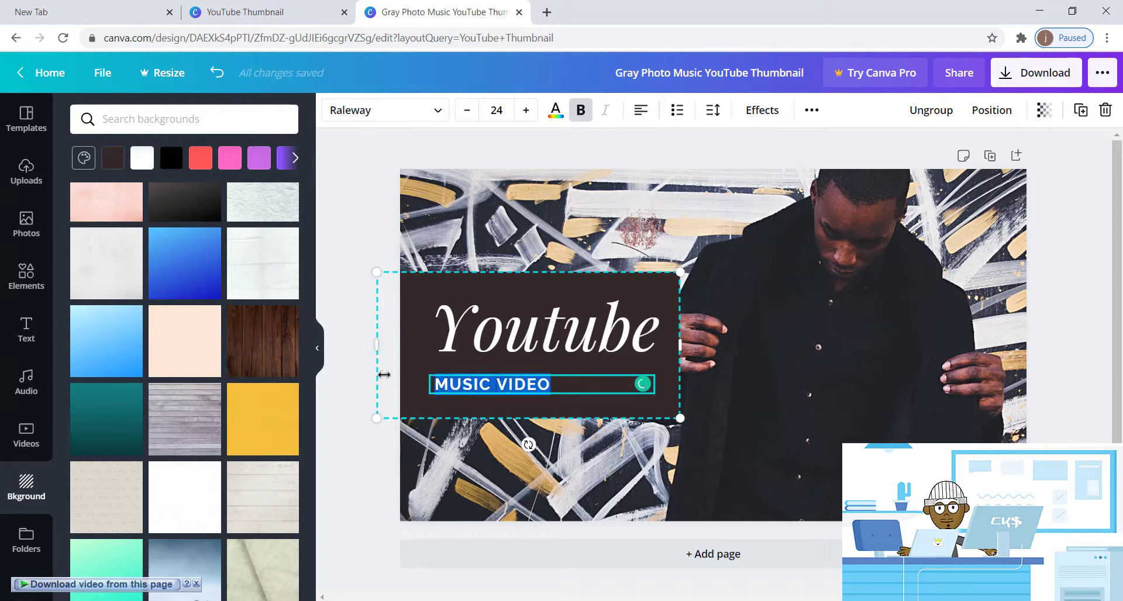
type("TEST")
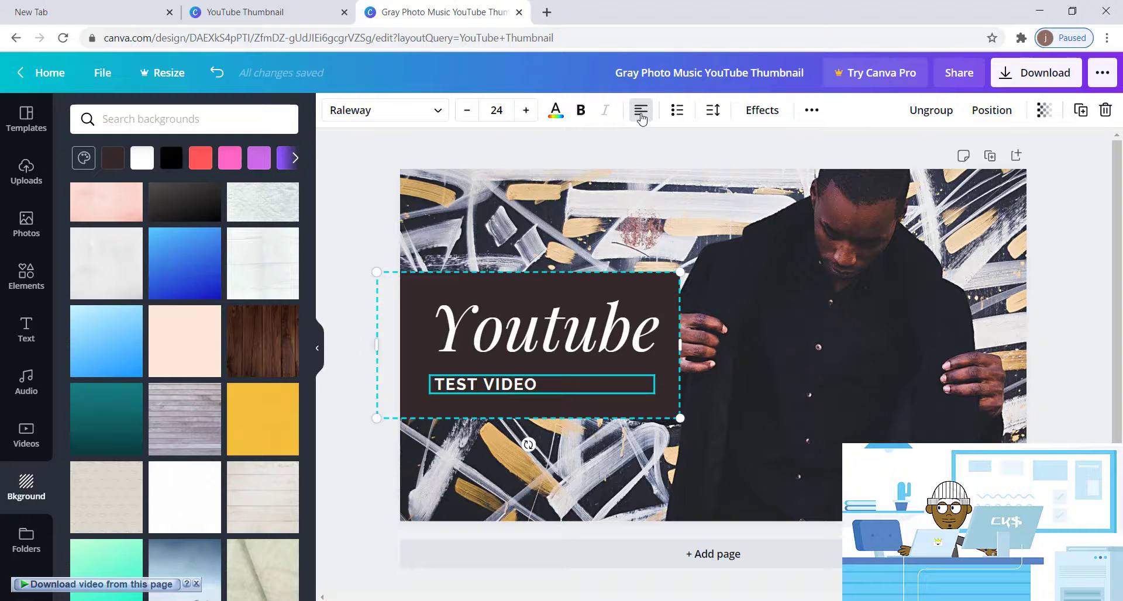
- Centre-align the "TEST VIDEO" subtitle under the "Youtube" title and leave the text block
left_click(641, 117)
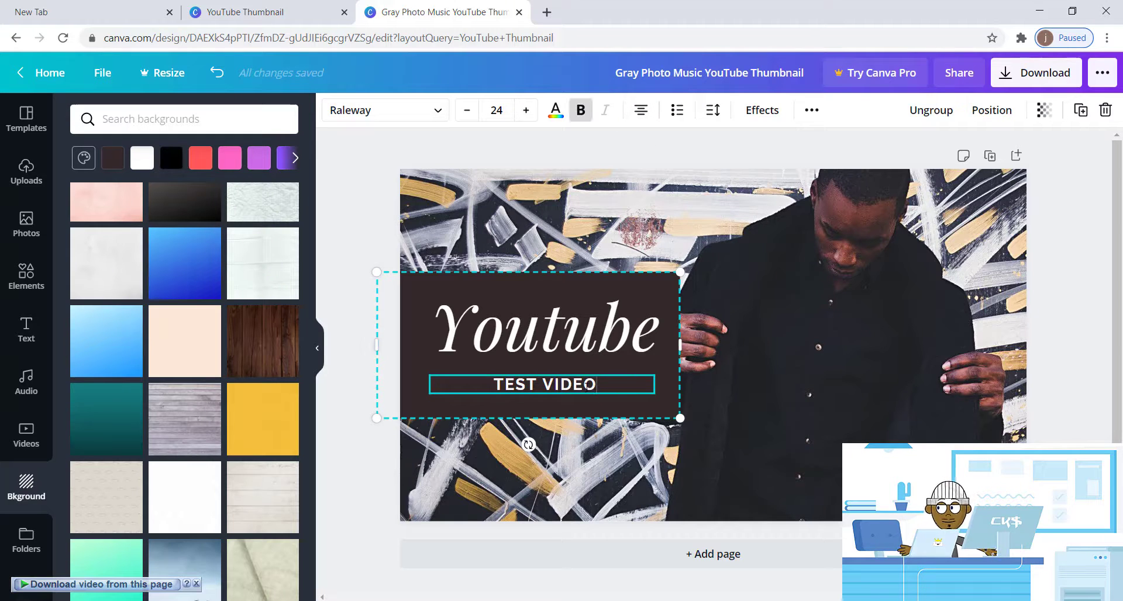
left_click(657, 408)
left_click(584, 388)
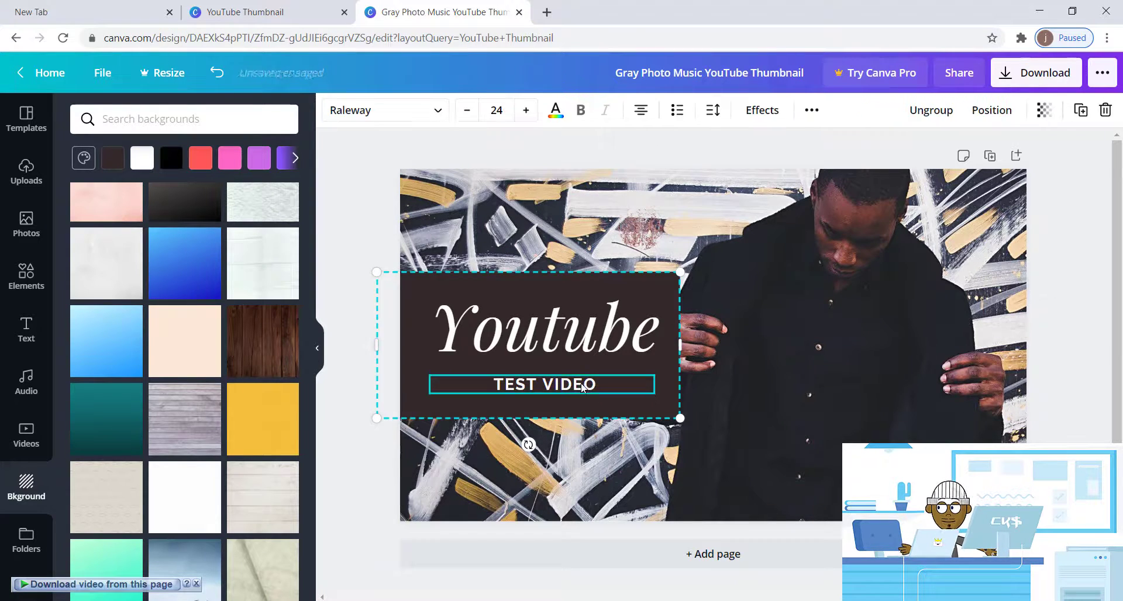
left_click_drag(584, 387, 581, 385)
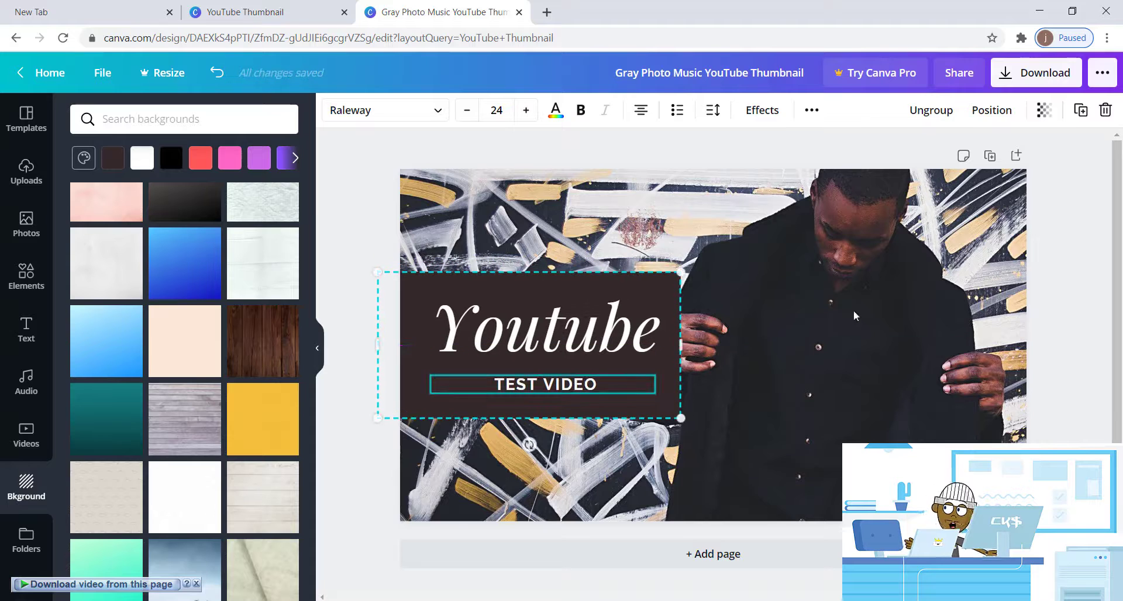
left_click(581, 228)
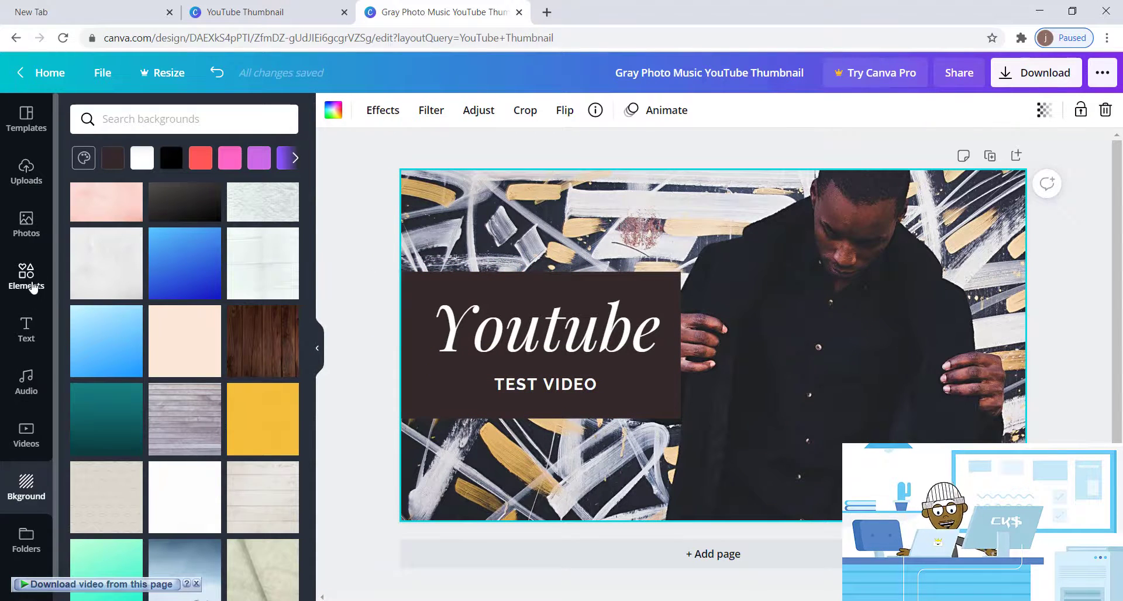
- Search the photo library for "desert" and add the free photo of camels walking in front of mountains
left_click(29, 234)
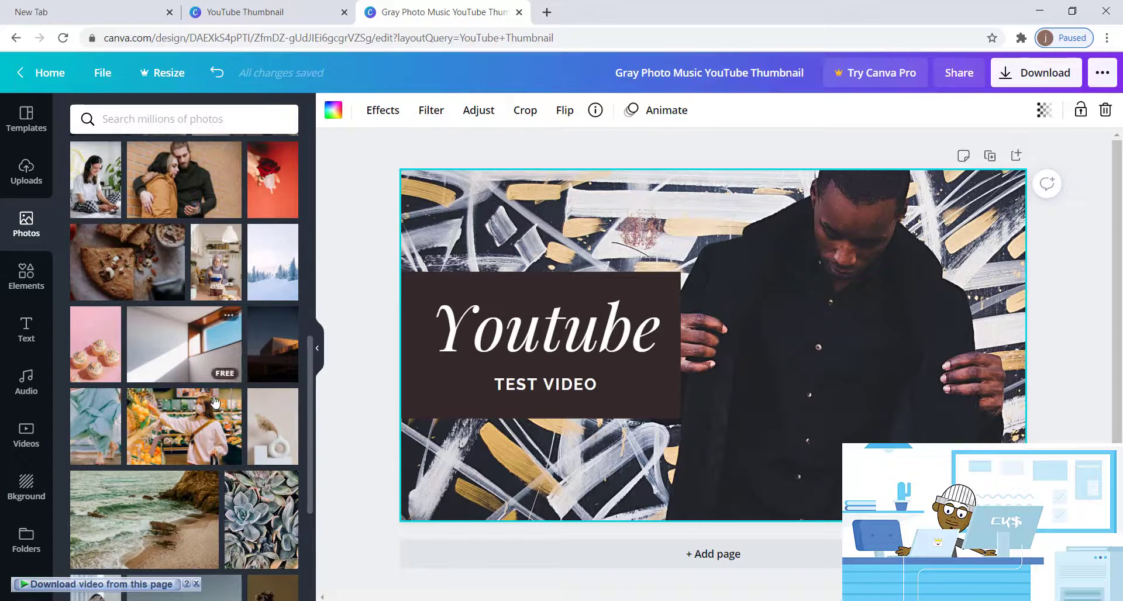
scroll(215, 402, "down", 5)
scroll(214, 402, "down", 10)
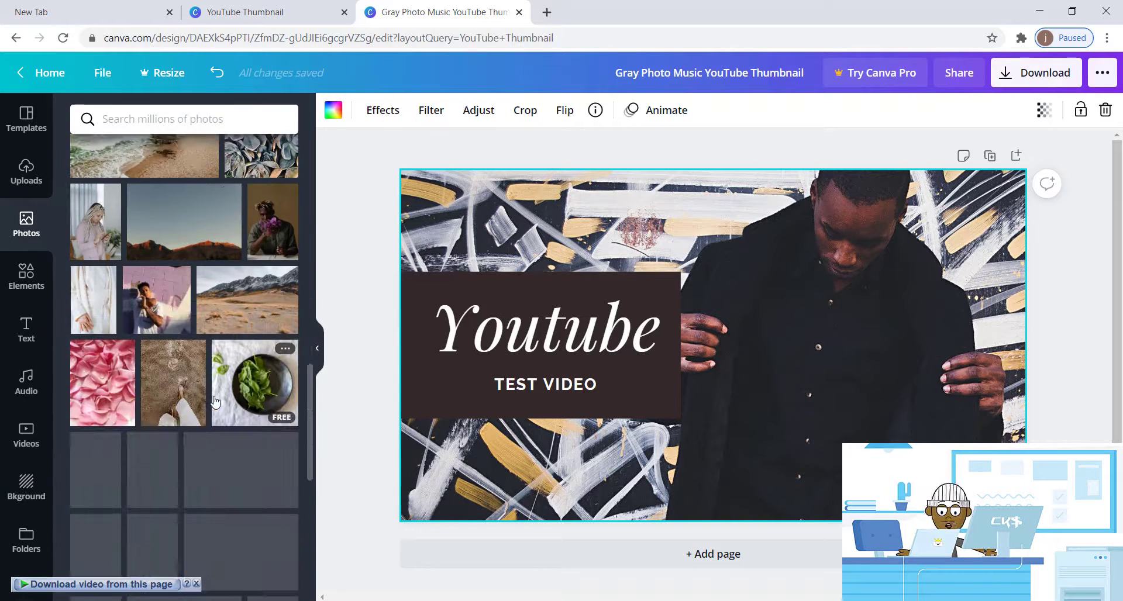
scroll(199, 263, "up", 3)
left_click(216, 117)
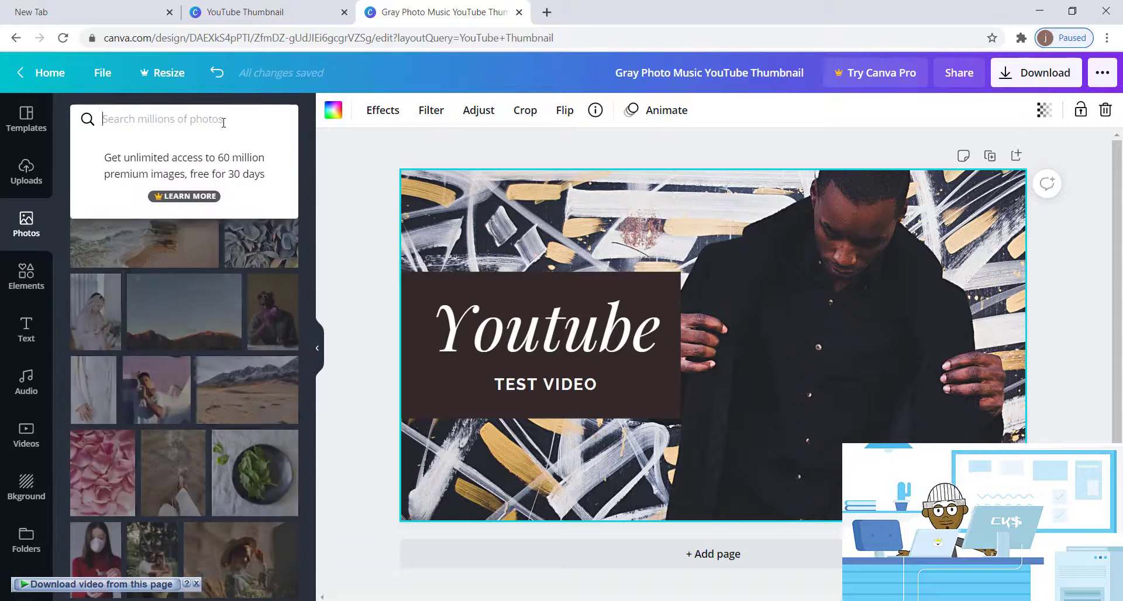
type("des")
left_click(117, 214)
scroll(238, 332, "down", 5)
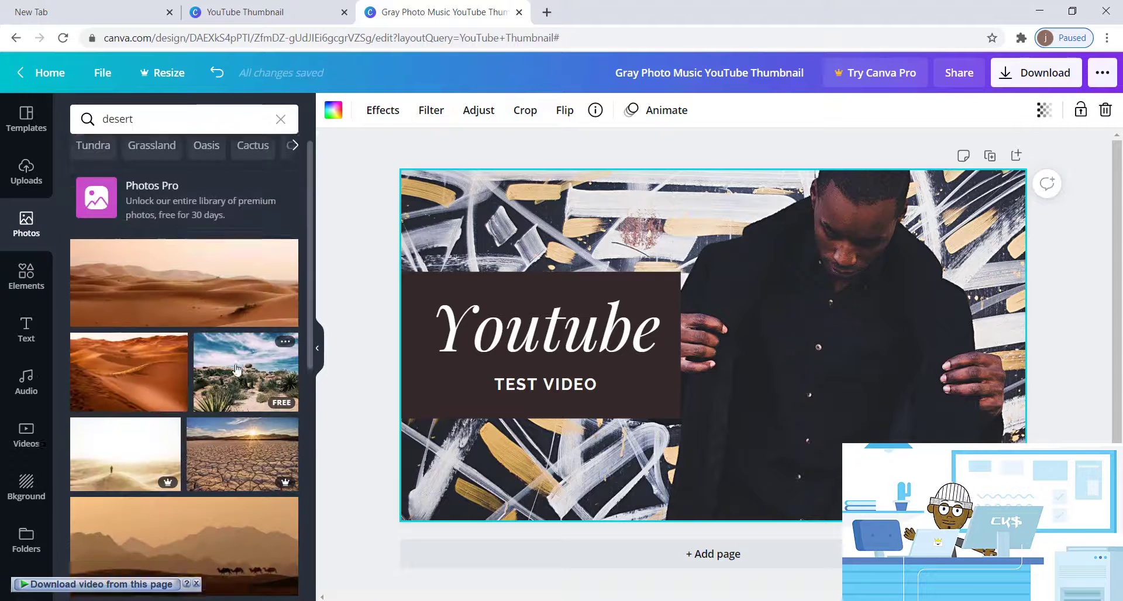
left_click(263, 293)
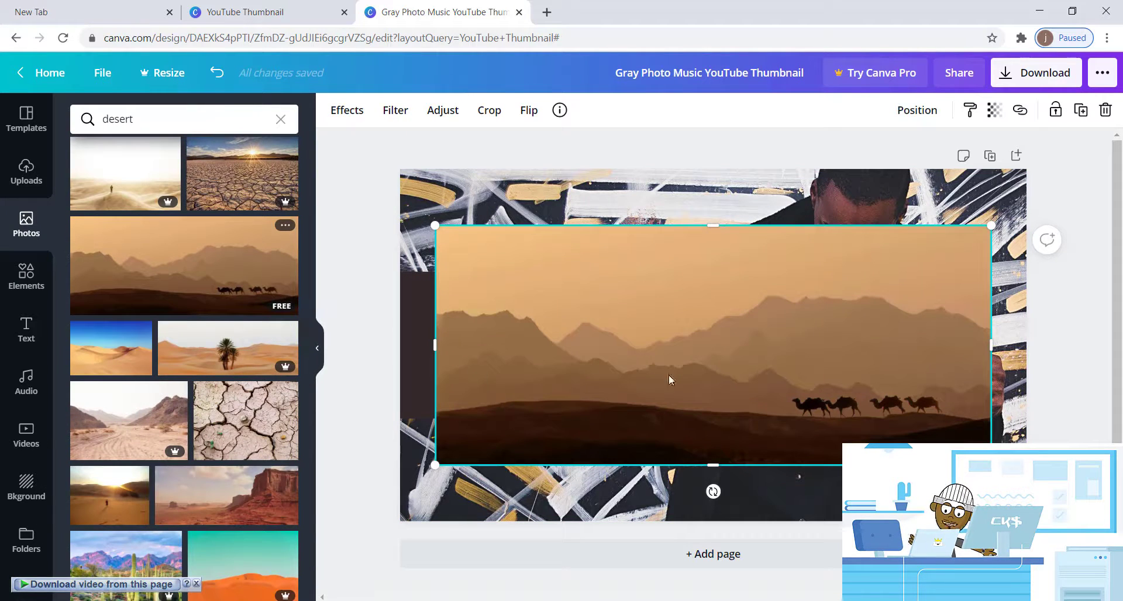
- Delete the original background photo of the man and send the camel photo behind the title block
left_click(937, 190)
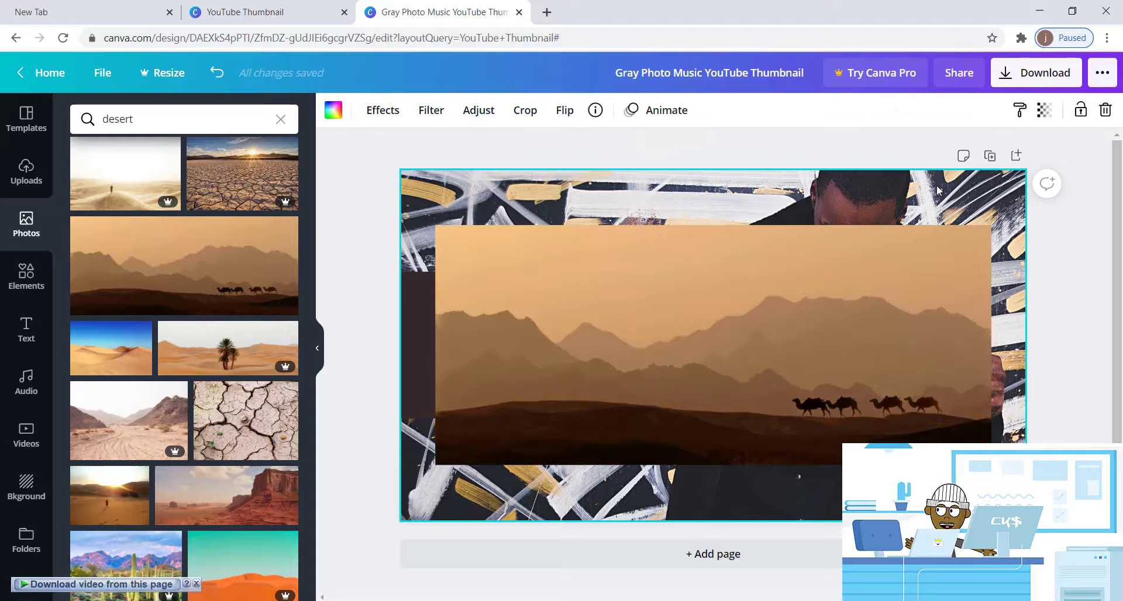
key("Delete")
left_click(886, 326)
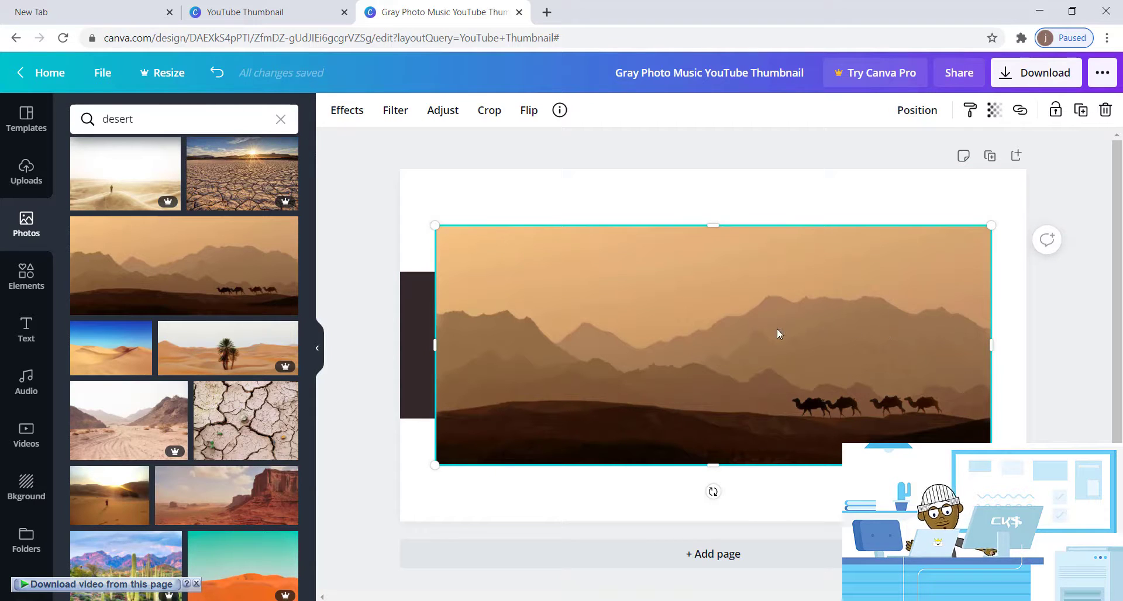
left_click_drag(805, 336, 914, 354)
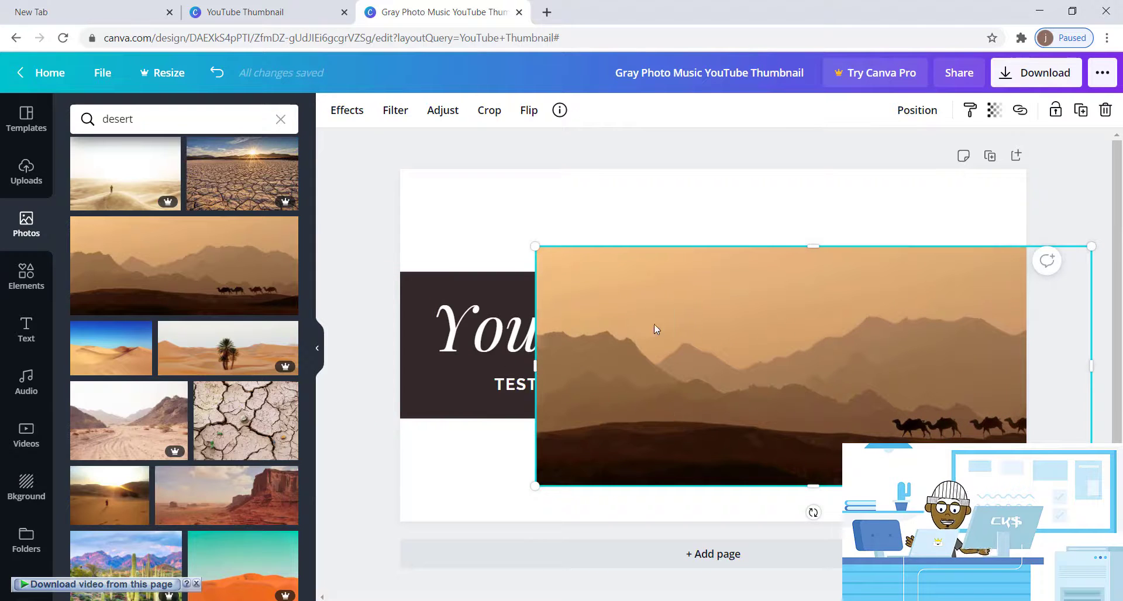
right_click(700, 318)
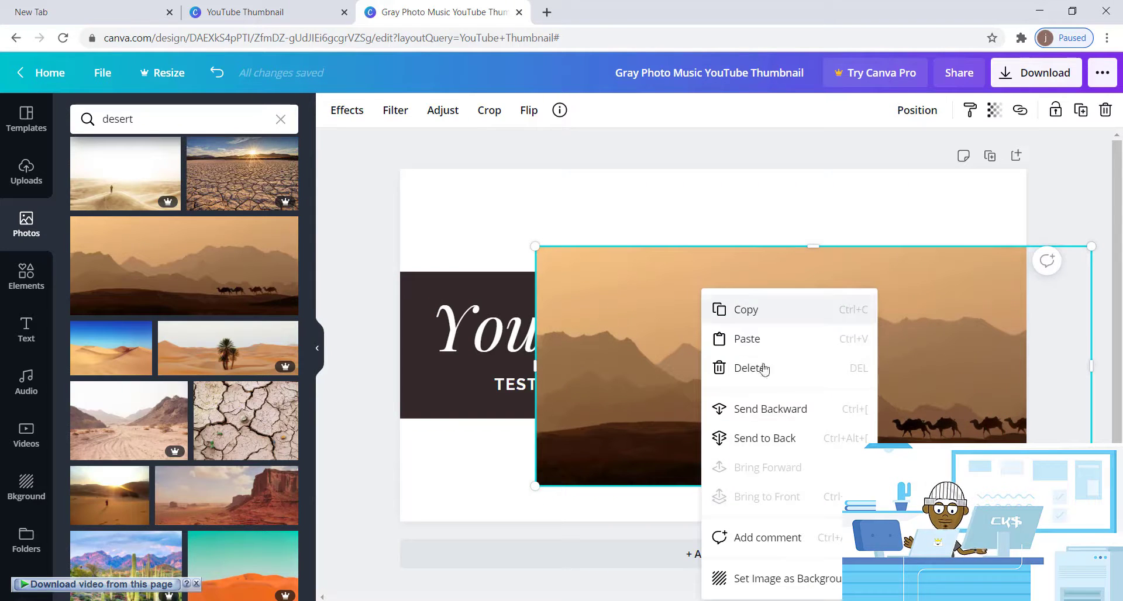
left_click(793, 443)
- Enlarge the camel photo beyond the page's width and centre it along the page's upper edge
left_click_drag(660, 319, 680, 315)
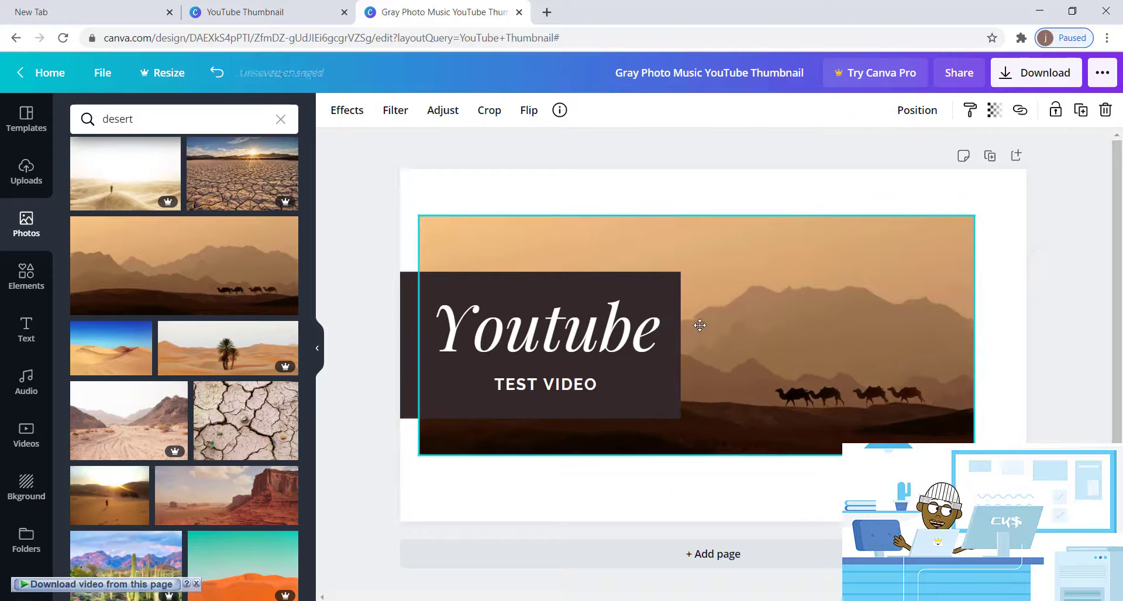
left_click_drag(977, 456, 1114, 516)
left_click_drag(851, 363, 923, 371)
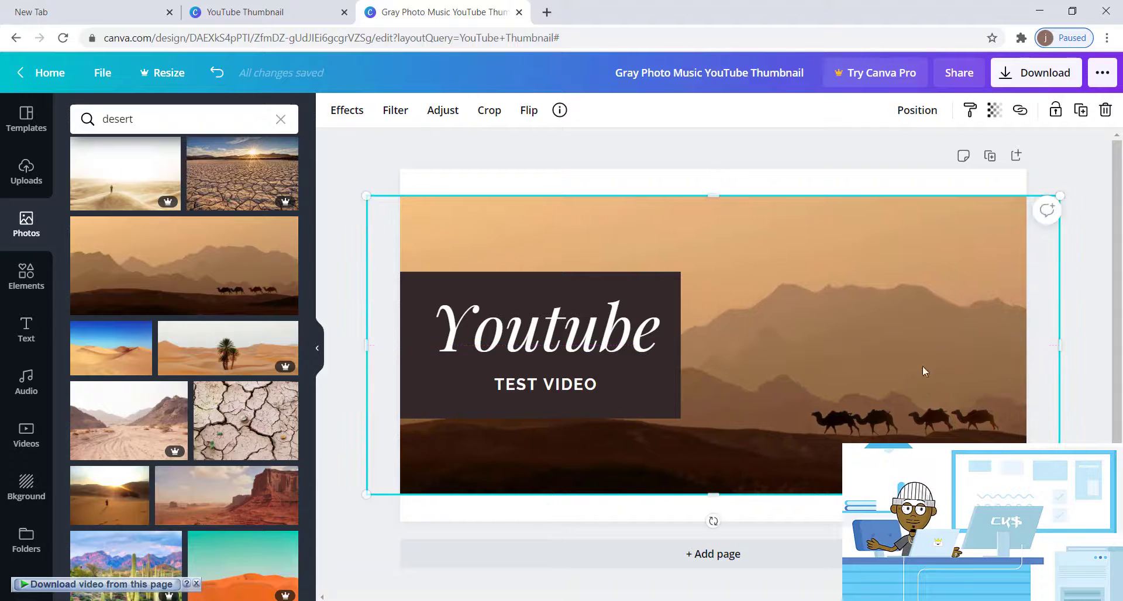
left_click_drag(1065, 195, 1110, 142)
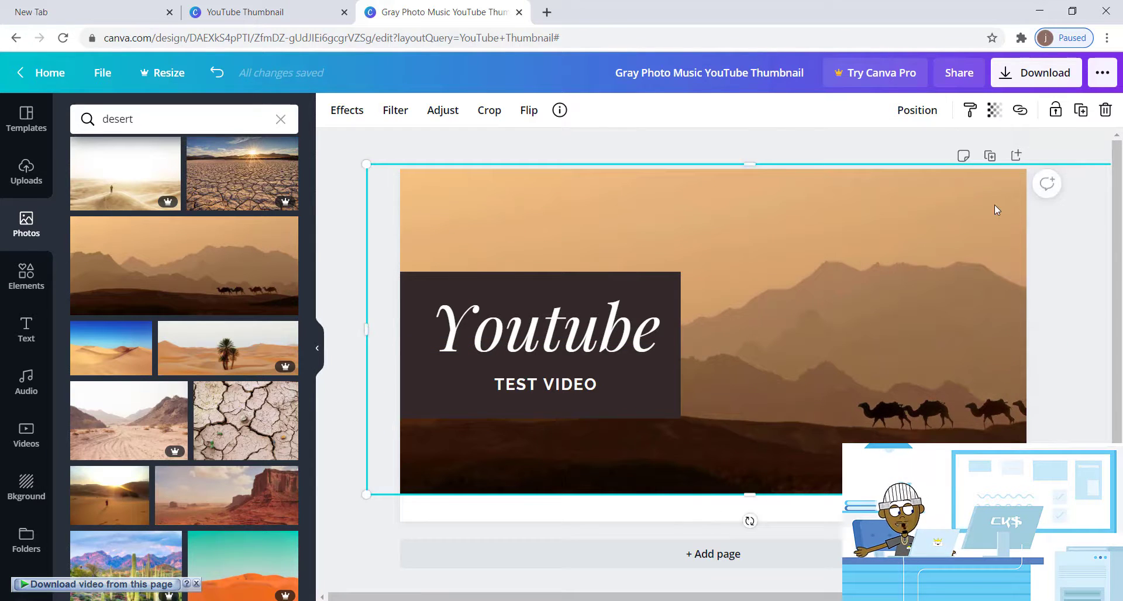
left_click_drag(994, 204, 963, 211)
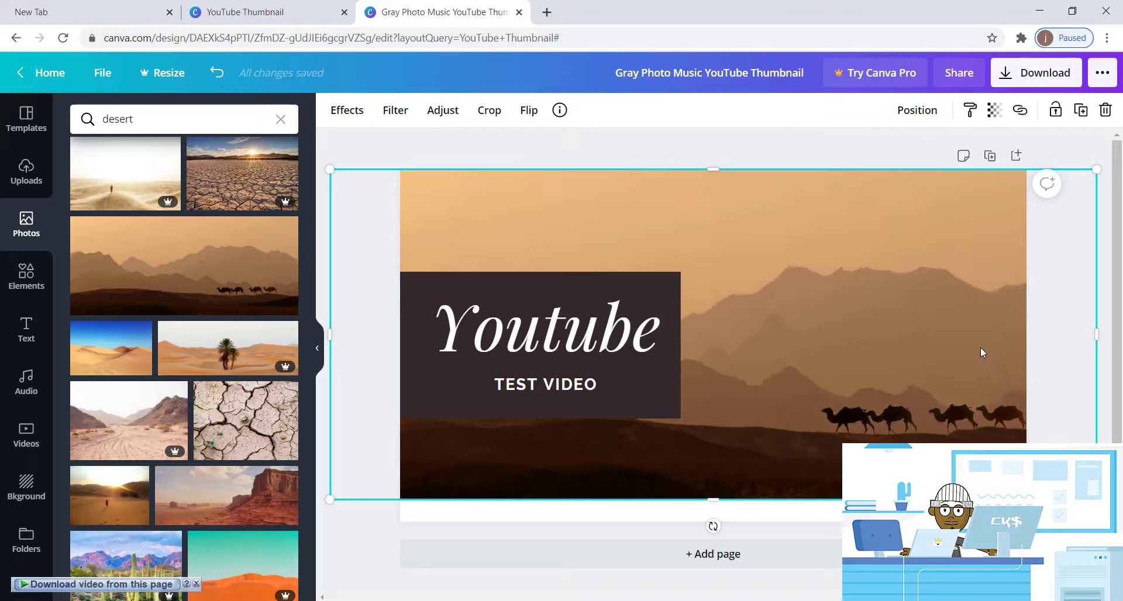
- Crop the sky off the top of the camel photo, then enlarge and reposition it to fill the page
double_click(1079, 333)
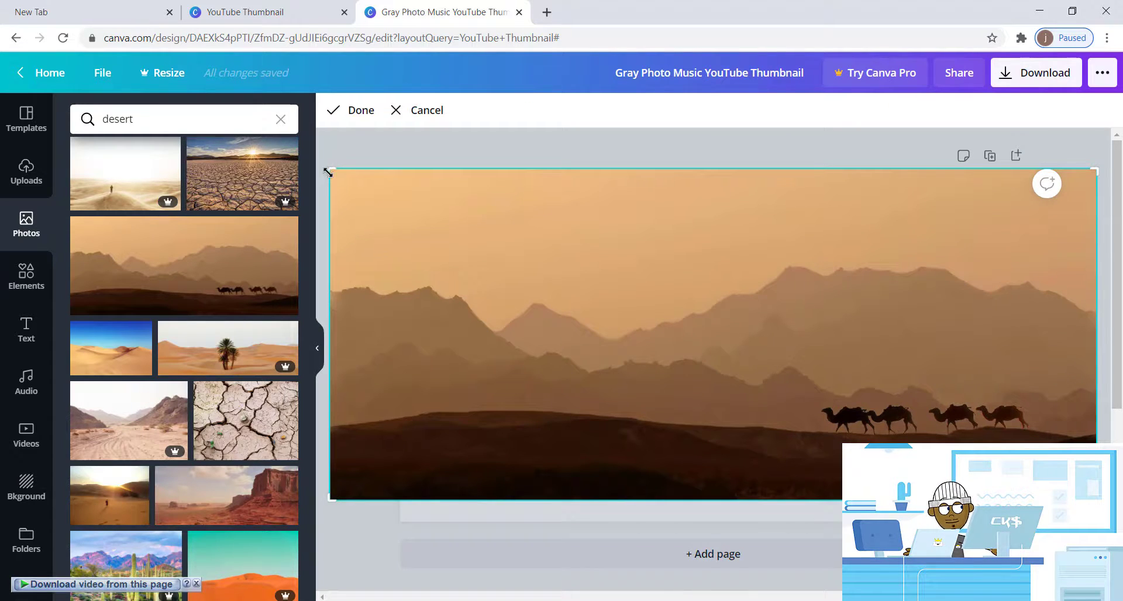
left_click_drag(328, 172, 314, 270)
left_click(317, 270)
left_click_drag(841, 399, 852, 317)
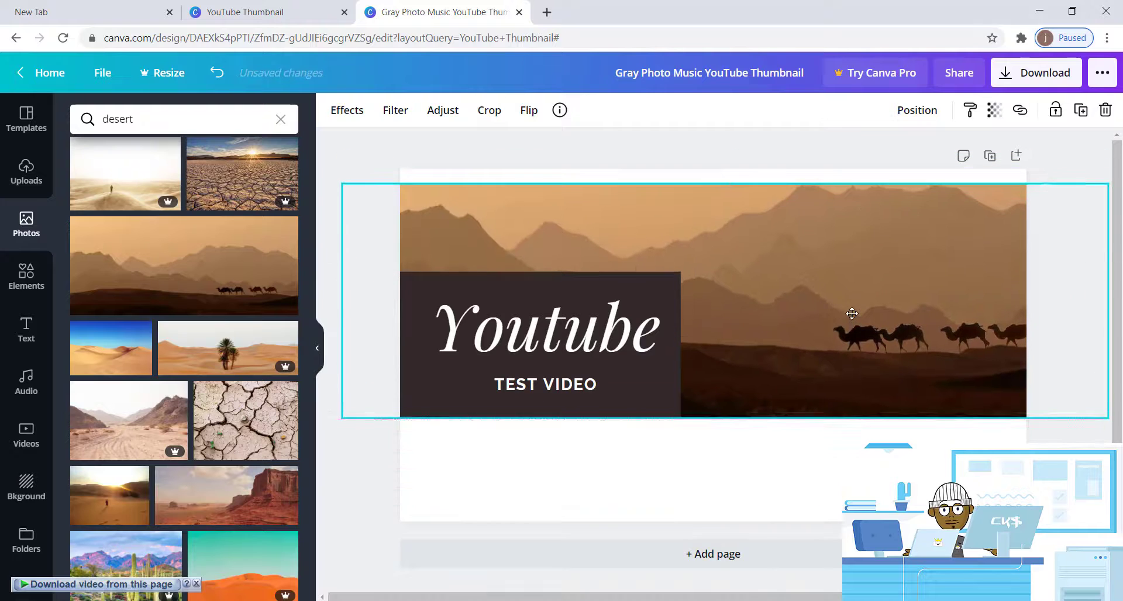
left_click_drag(727, 417, 755, 526)
left_click_drag(793, 460, 712, 441)
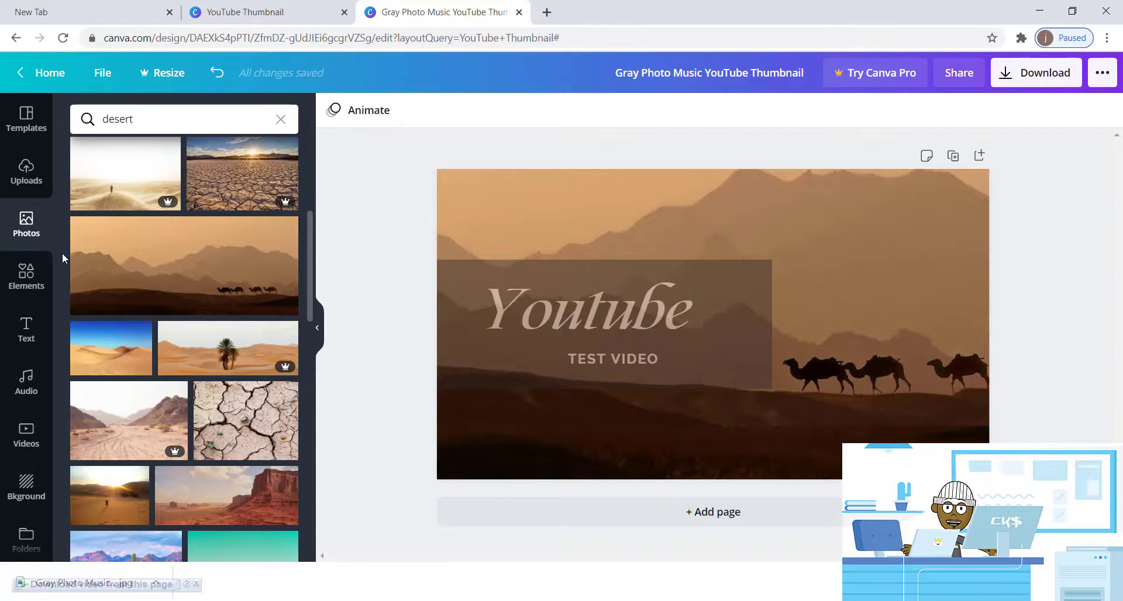
- Search the elements library for "desert" and add the free cream-coloured, two-humped camel illustration
left_click(30, 280)
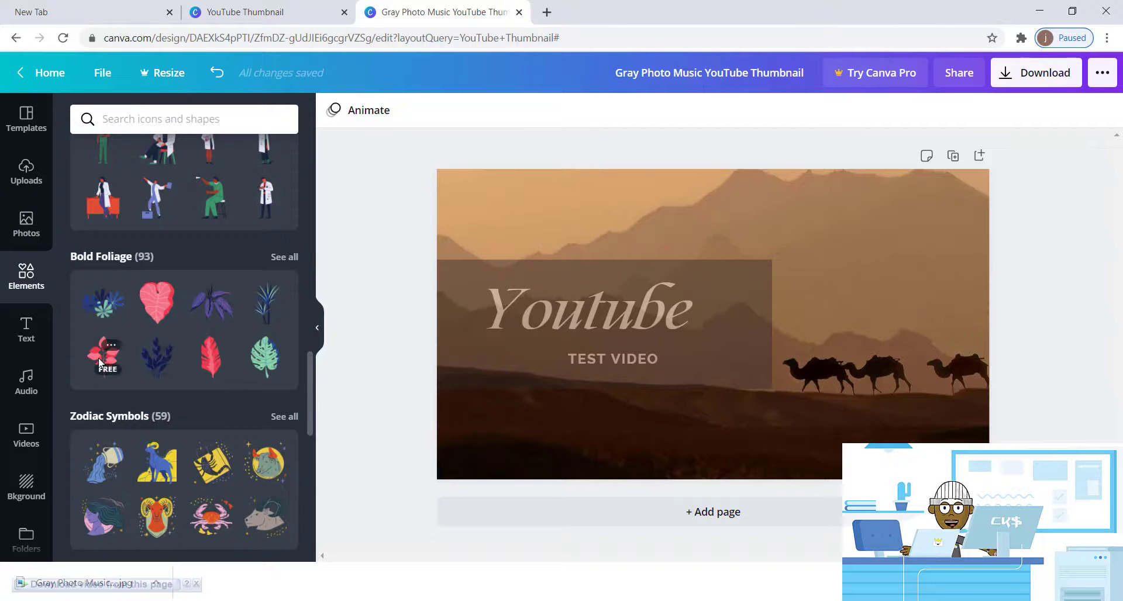
scroll(115, 361, "down", 10)
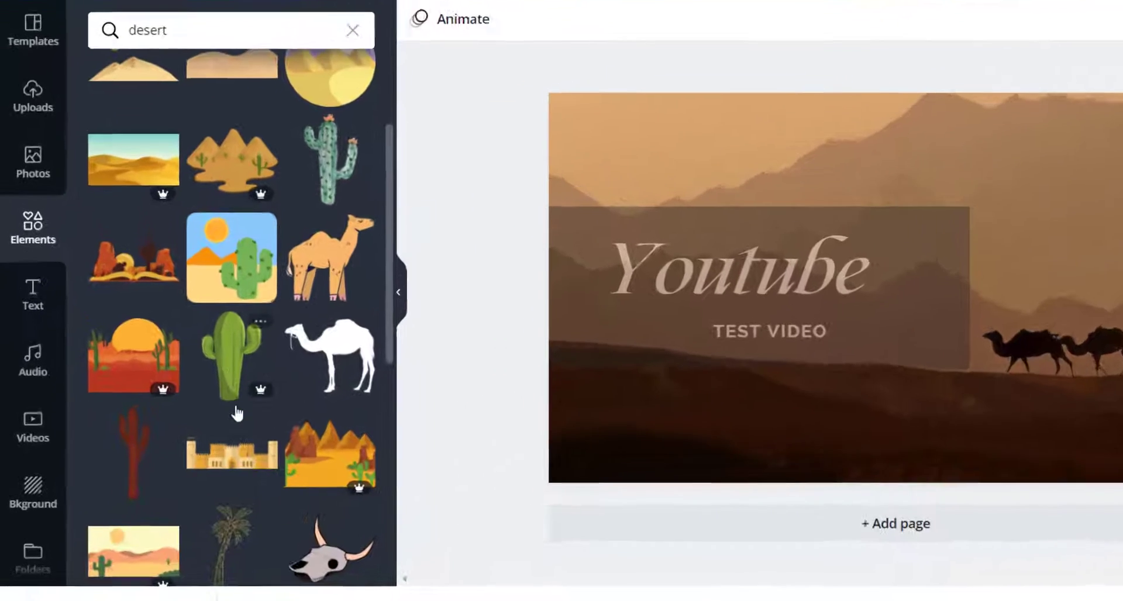
scroll(286, 325, "down", 6)
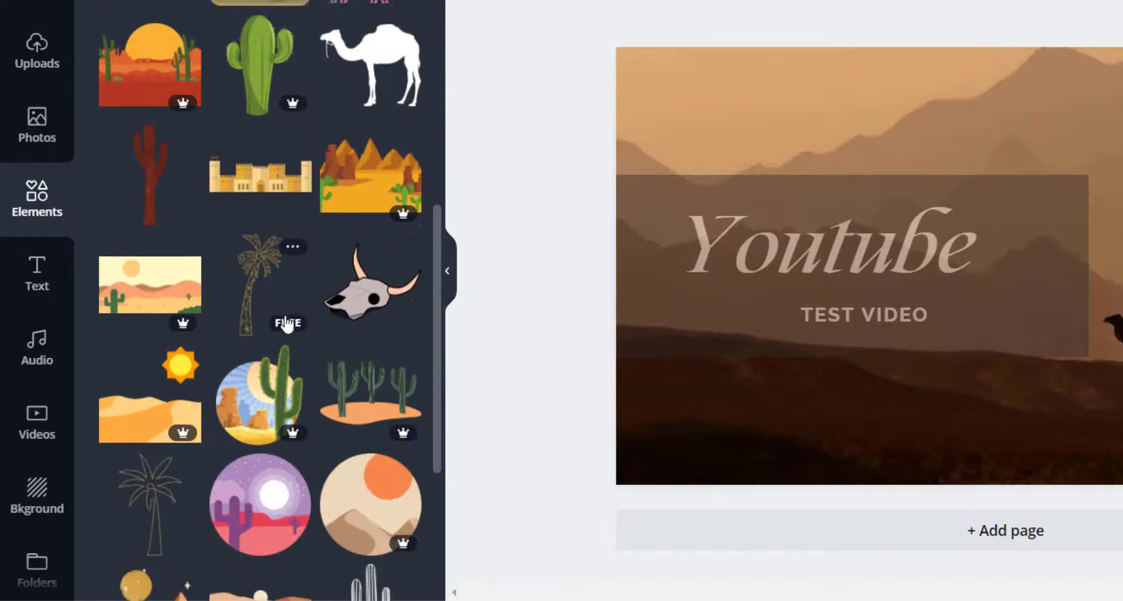
scroll(286, 324, "down", 4)
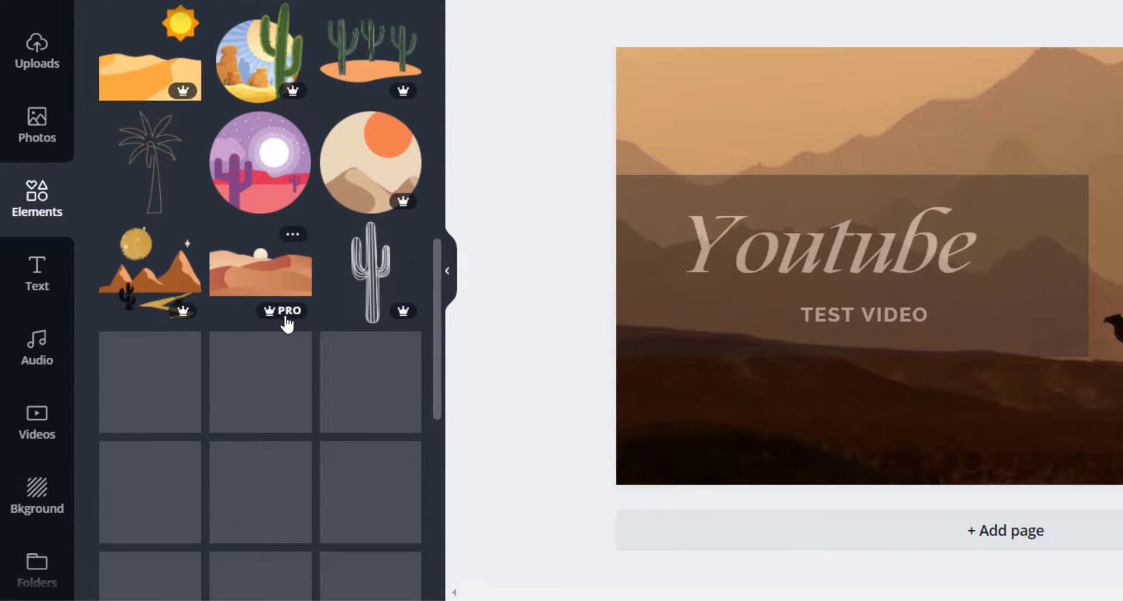
scroll(228, 319, "down", 3)
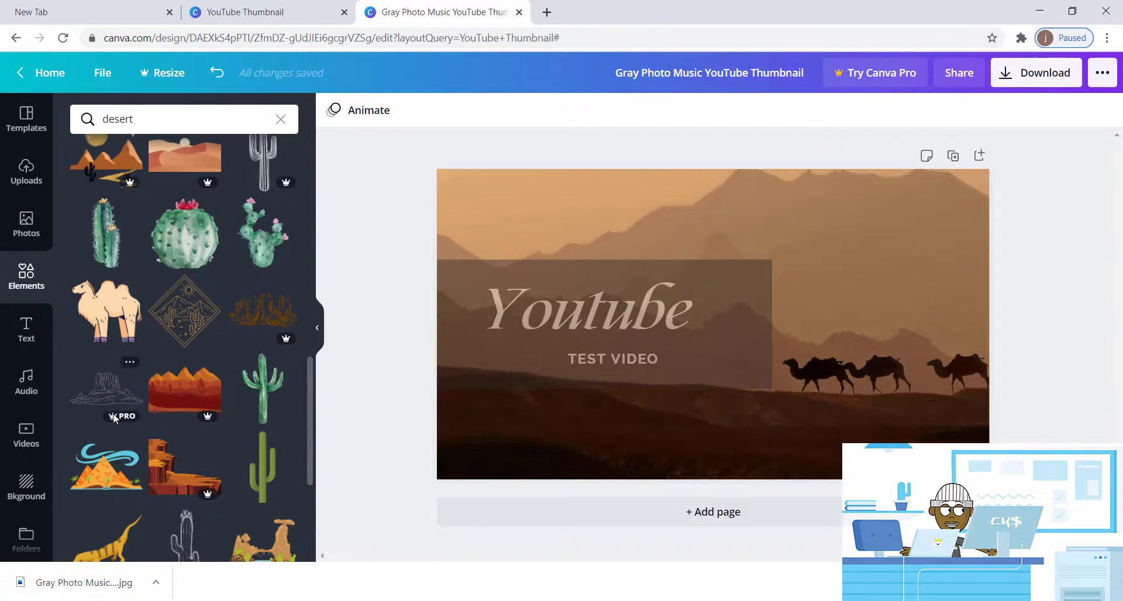
left_click(99, 335)
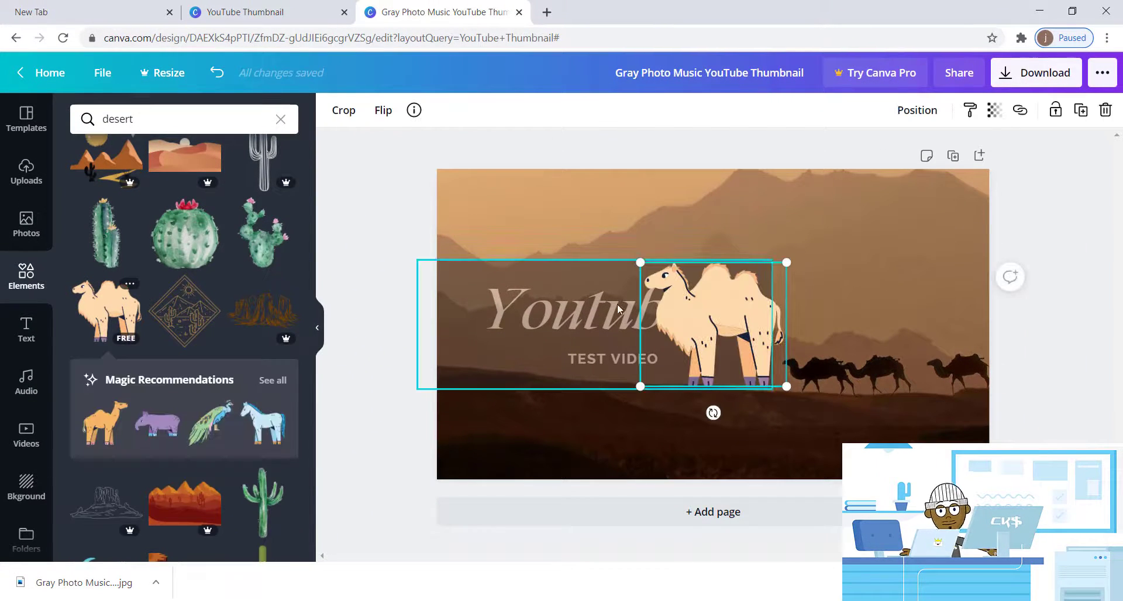
- Move the camel illustration onto the title block and send it behind the "Youtube" and "TEST VIDEO" text
left_click_drag(631, 267, 421, 365)
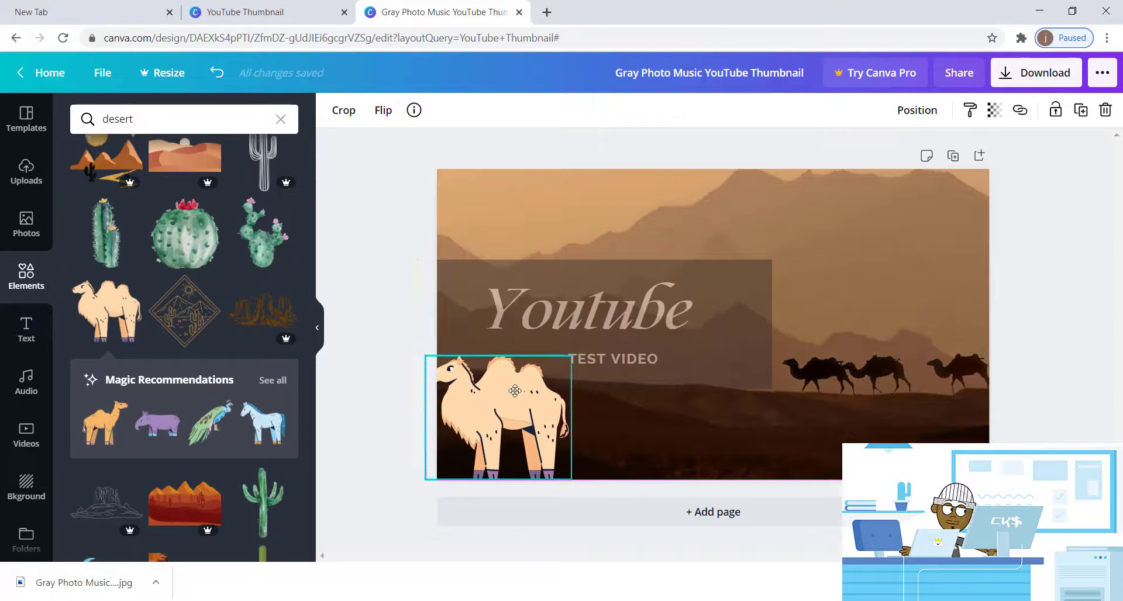
left_click_drag(514, 393, 595, 279)
right_click(609, 288)
left_click(649, 436)
left_click(600, 337)
left_click(641, 434)
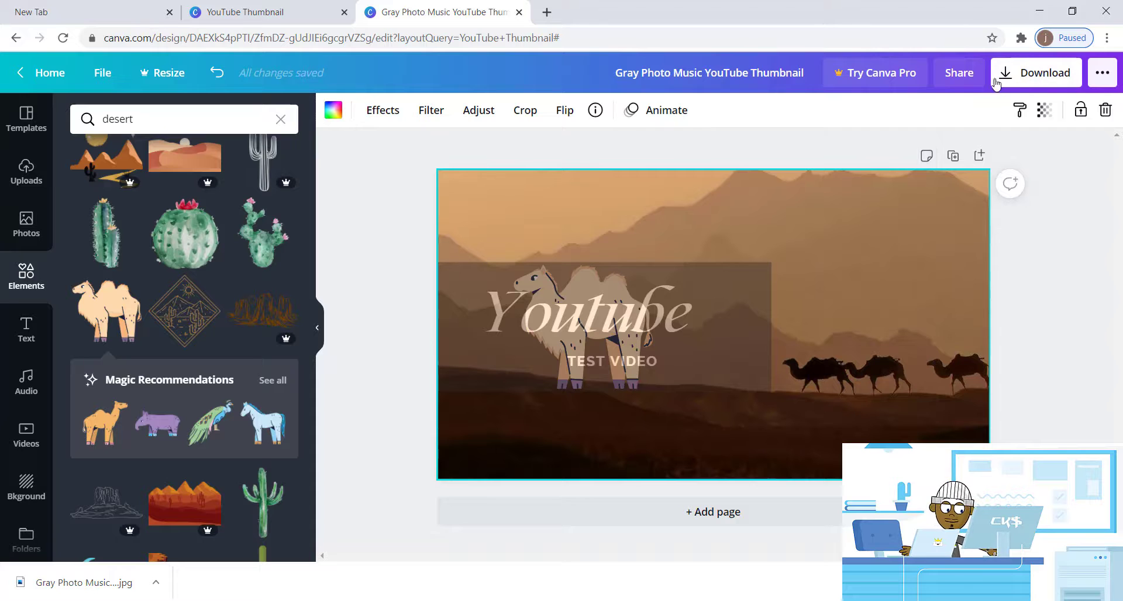
- View the design's sharing options, and look through the file types available for download
left_click(947, 83)
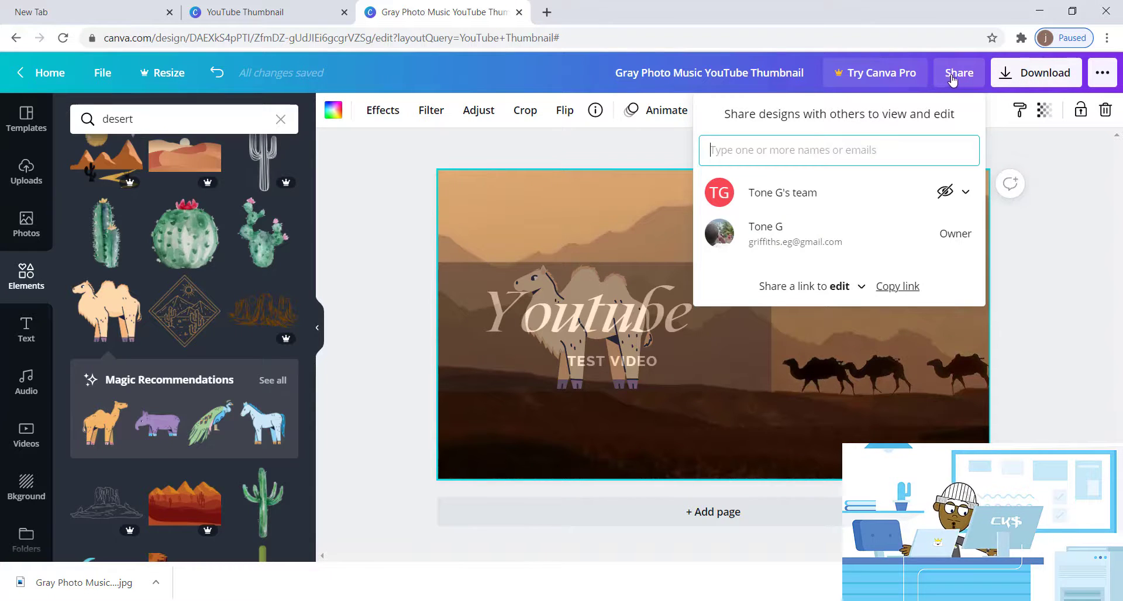
left_click(1019, 73)
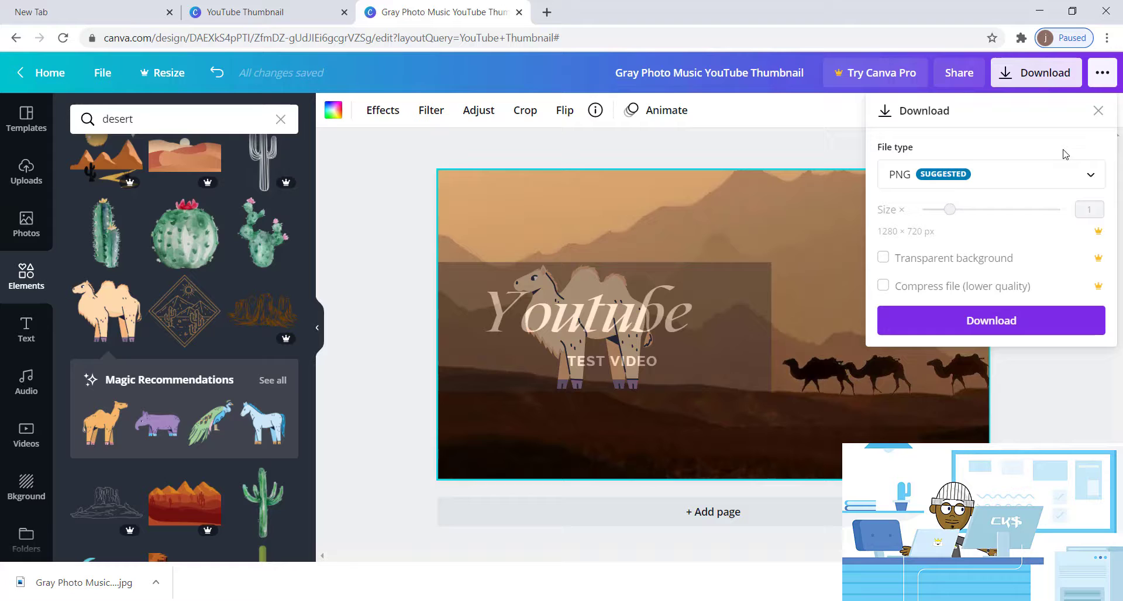
left_click(1087, 176)
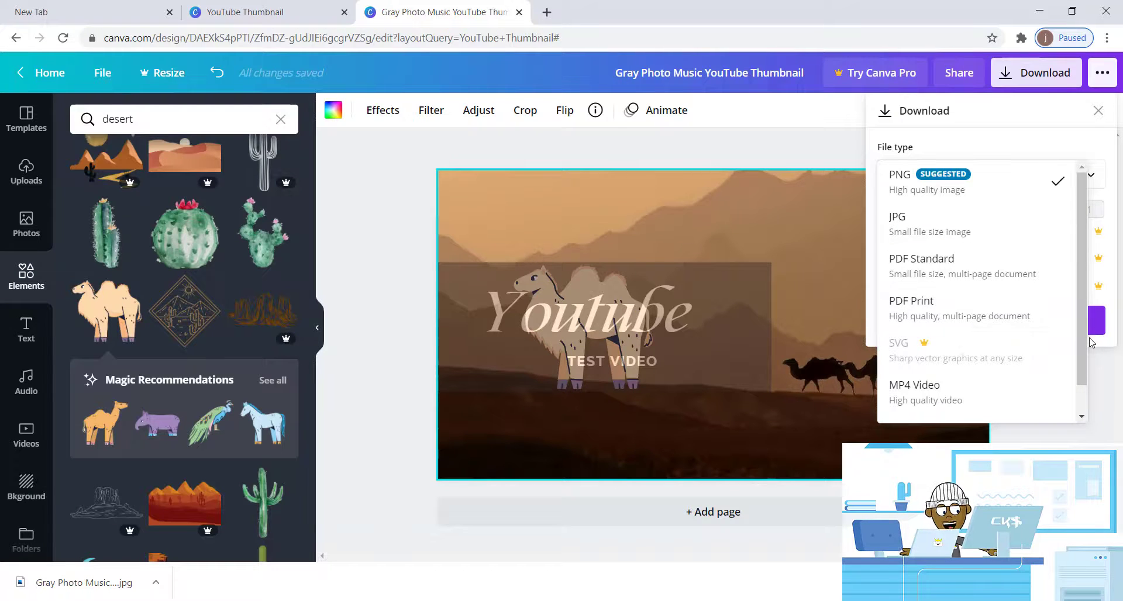
left_click_drag(1078, 342, 1065, 264)
scroll(1035, 377, "down", 1)
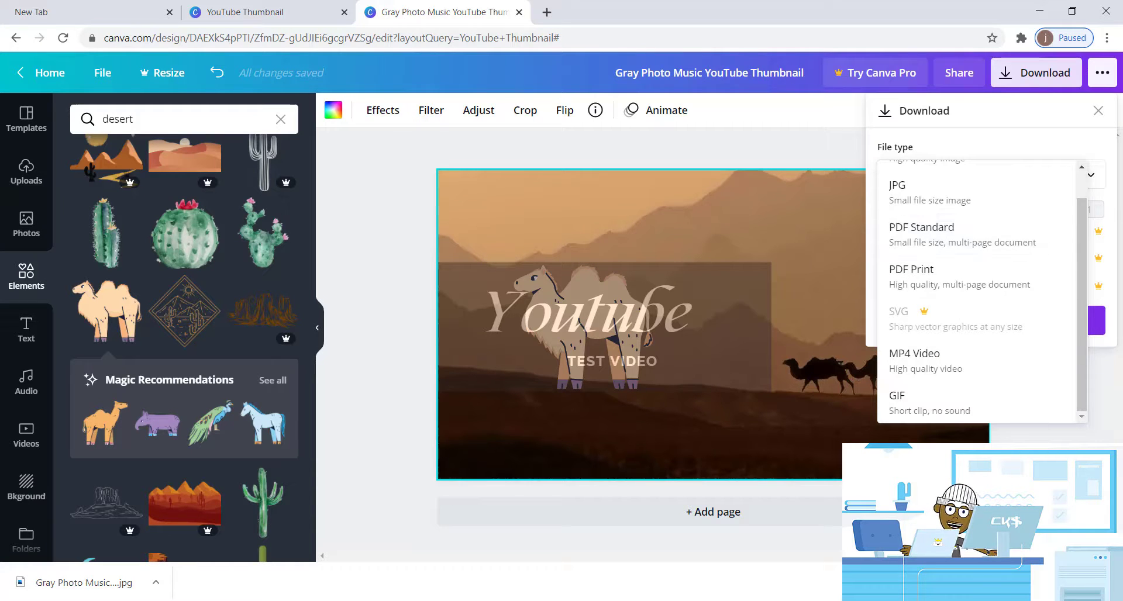
left_click(1092, 175)
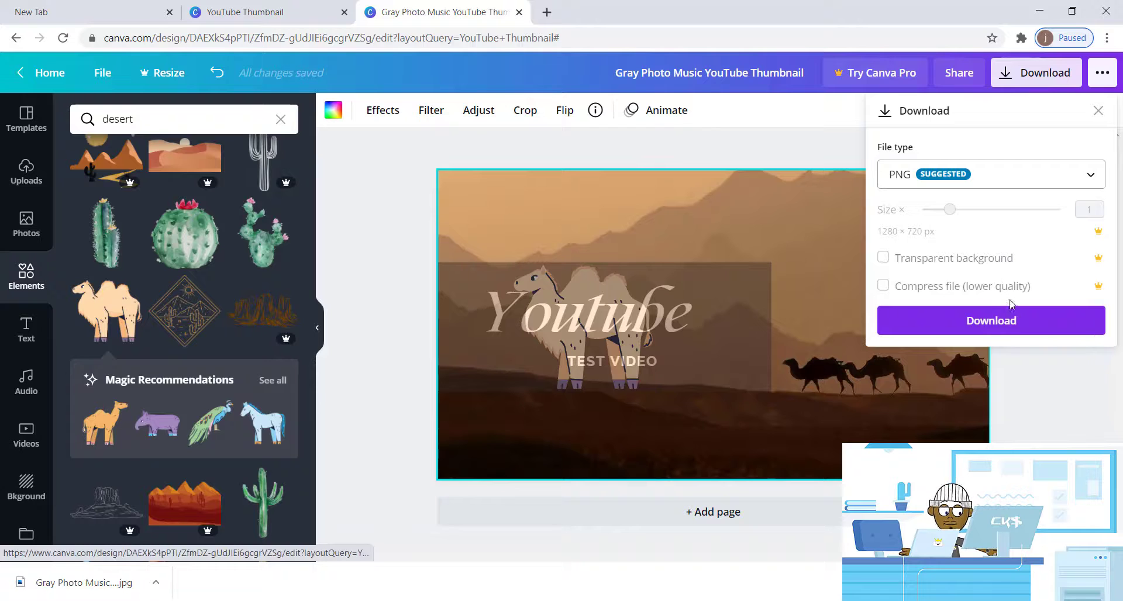
- Download the thumbnail design as a JPG
left_click(1069, 172)
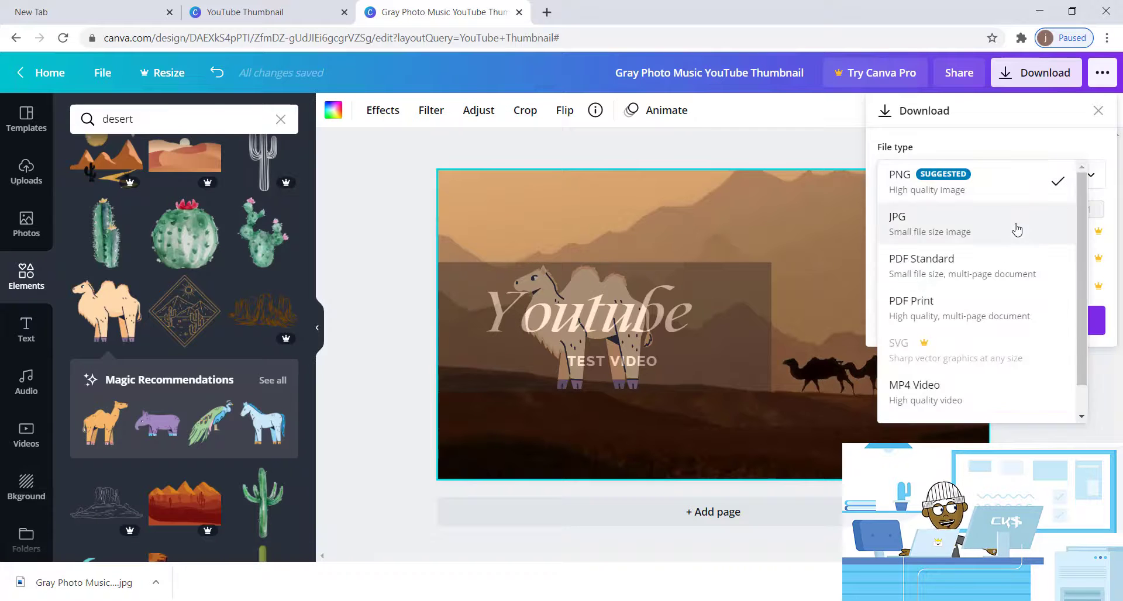
left_click(1018, 230)
left_click(1017, 326)
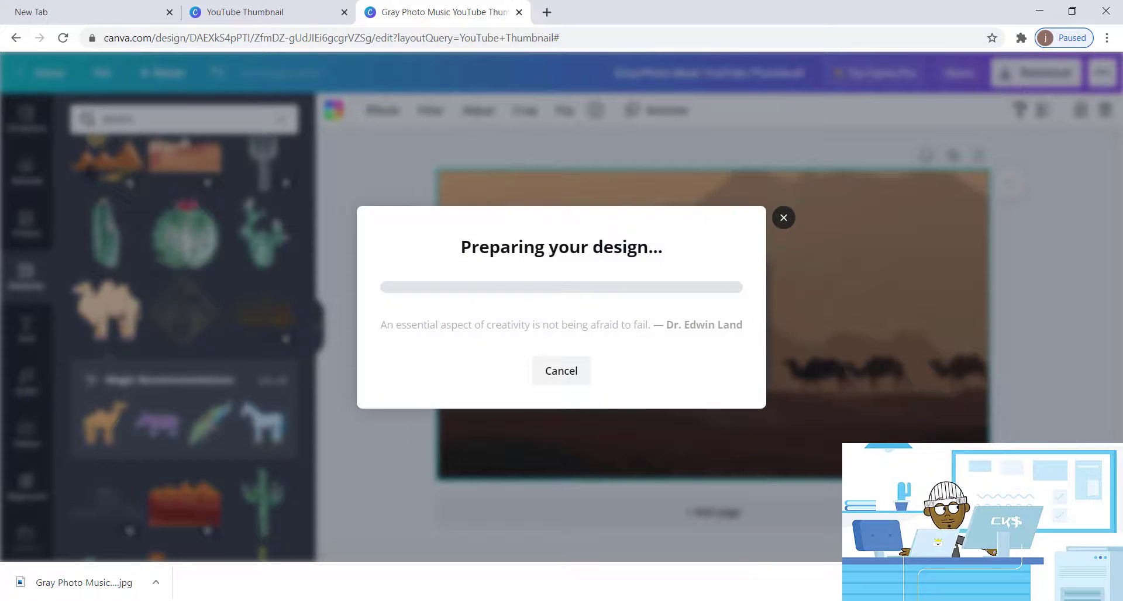